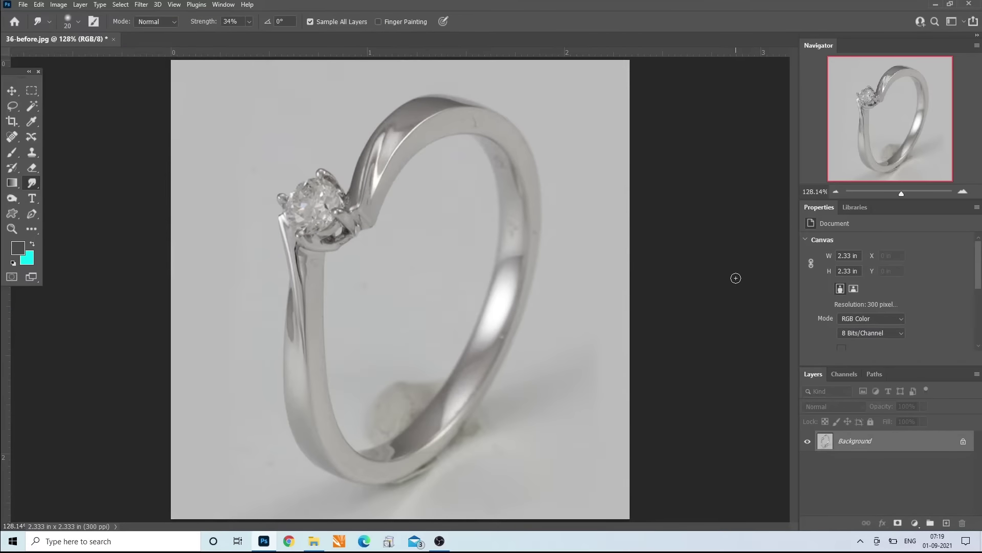
# Step: Undo the last image size change, then resample the image to a resolution of 300 pixels/inch
pyautogui.hotkey('ctrl', 'z')
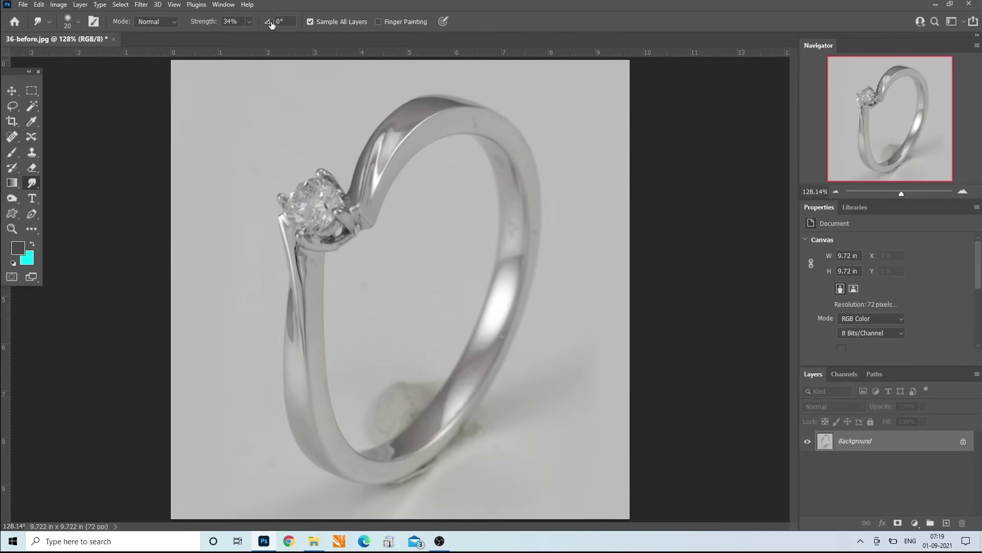
pyautogui.click(59, 5)
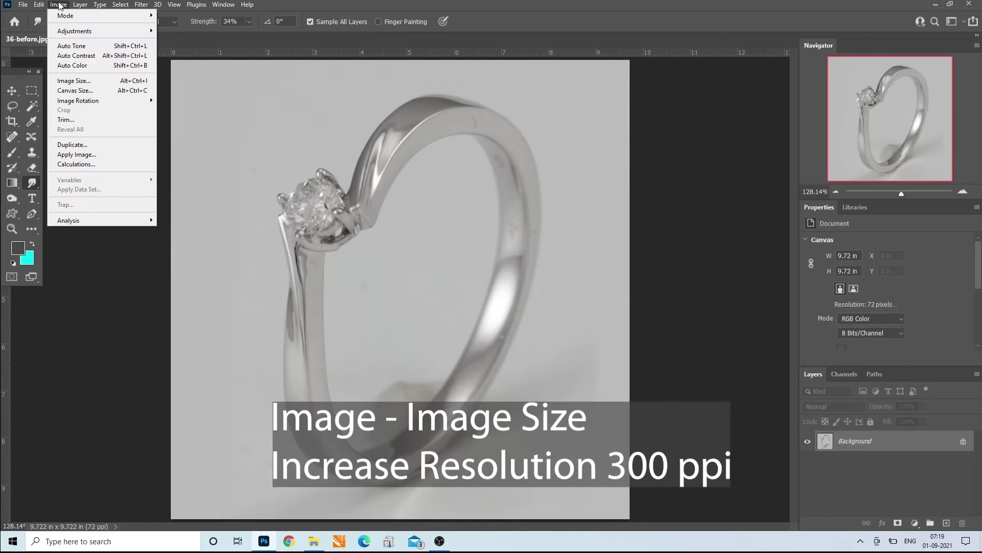
pyautogui.click(86, 81)
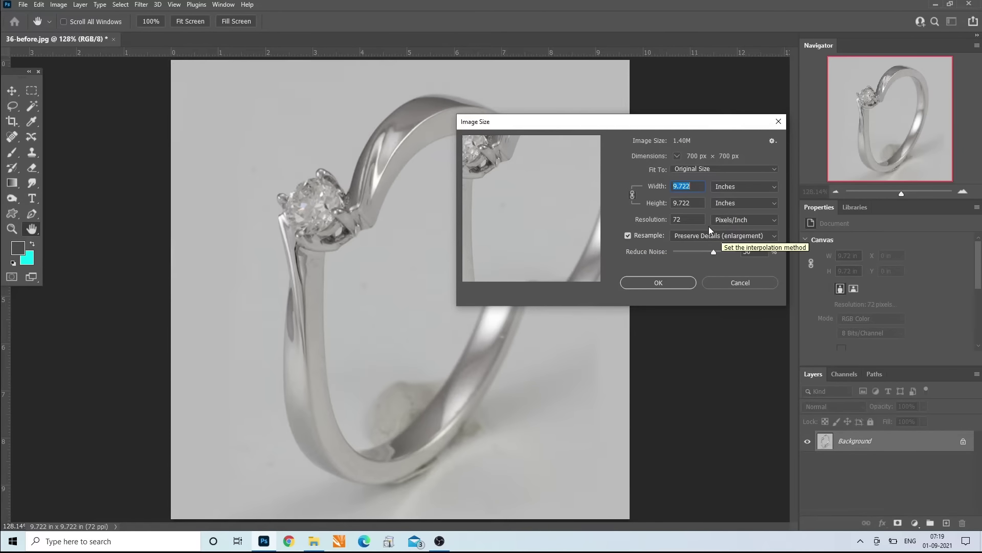
pyautogui.click(665, 221)
pyautogui.write('3')
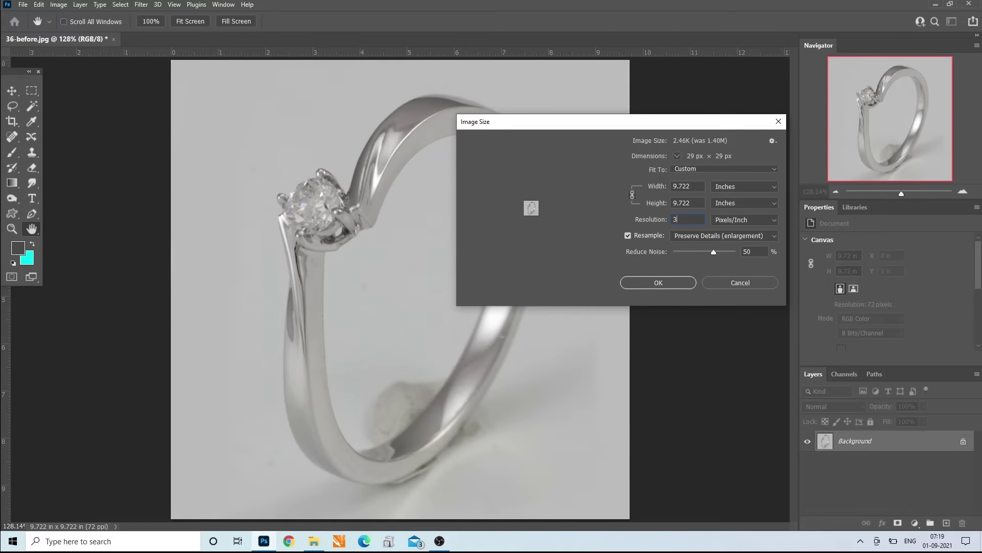
pyautogui.write('00')
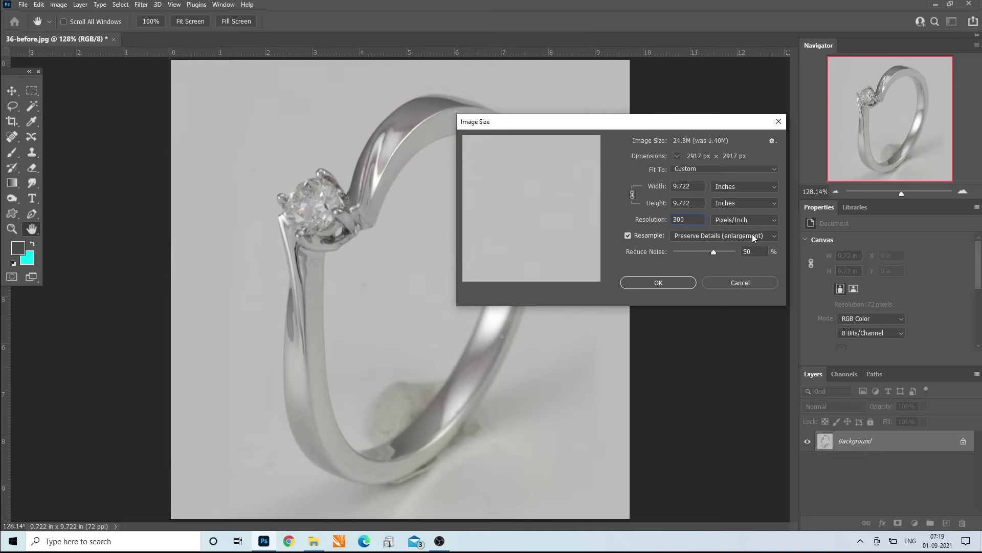
pyautogui.click(668, 285)
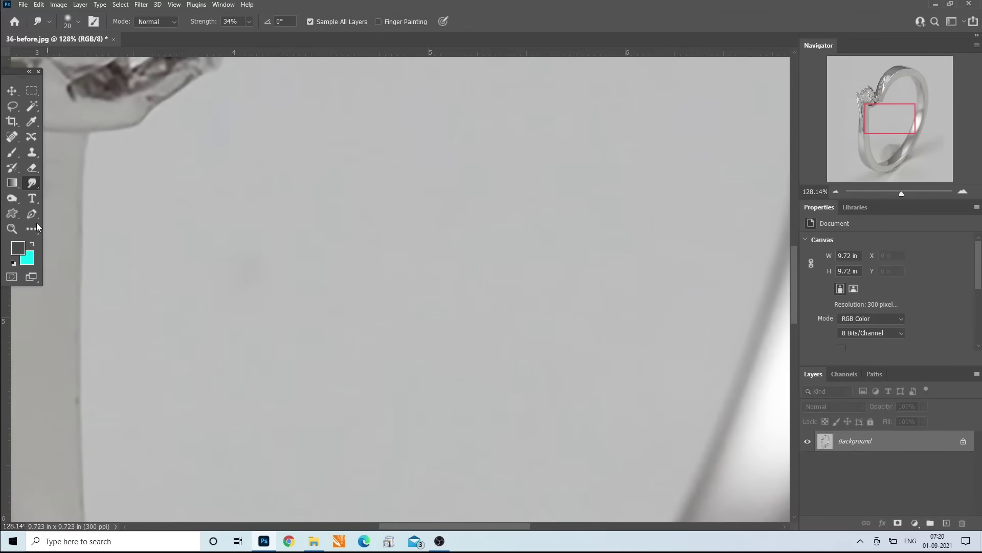
# Step: Start a Pen tool path beside the diamond setting and trace the ring's outer edge up the shoulder and over the top
pyautogui.click(12, 229)
pyautogui.click(349, 21)
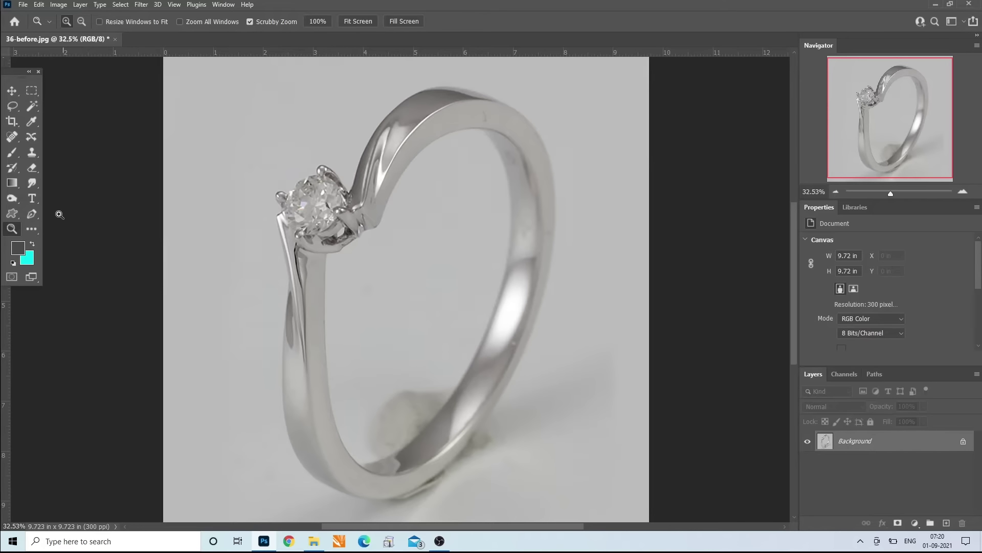
pyautogui.click(32, 214)
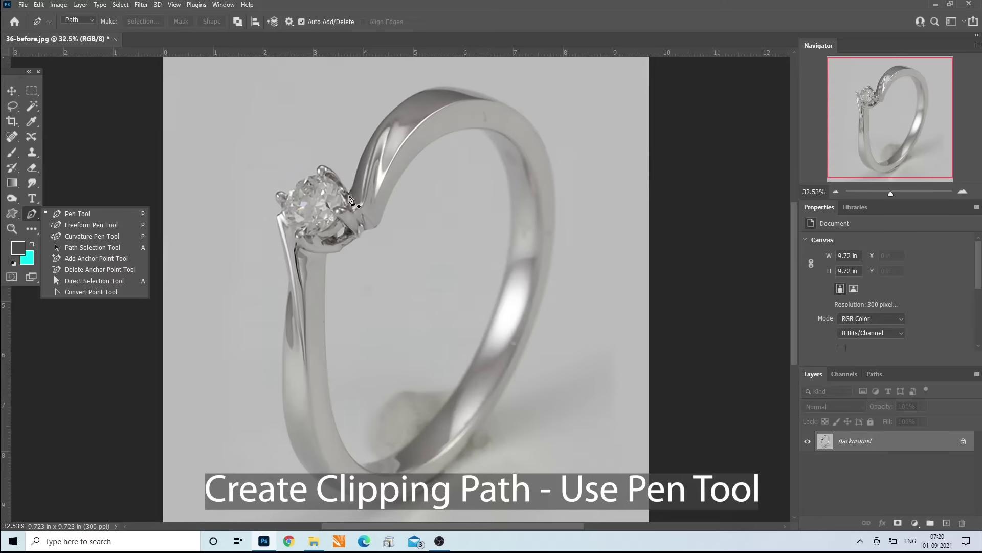
pyautogui.click(350, 194)
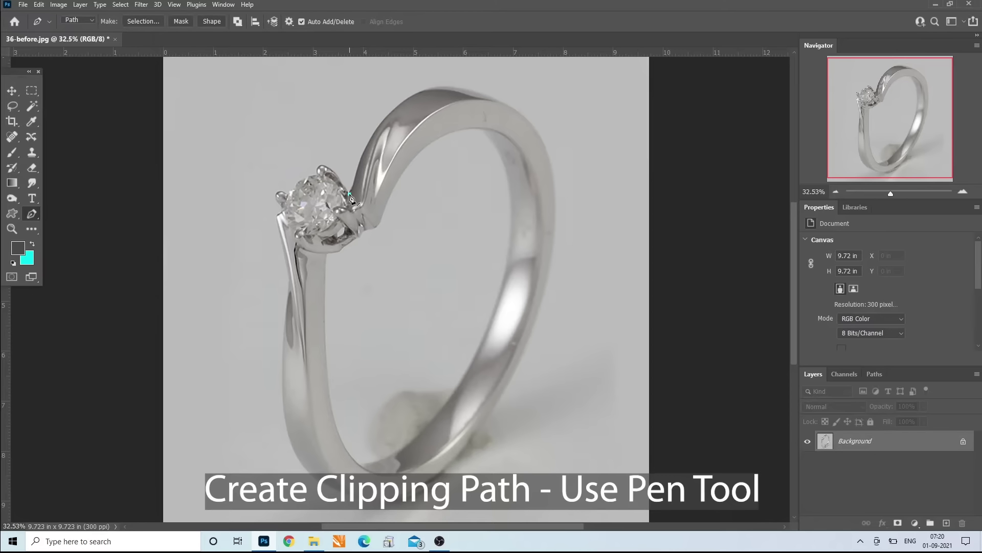
pyautogui.click(358, 162)
pyautogui.click(371, 142)
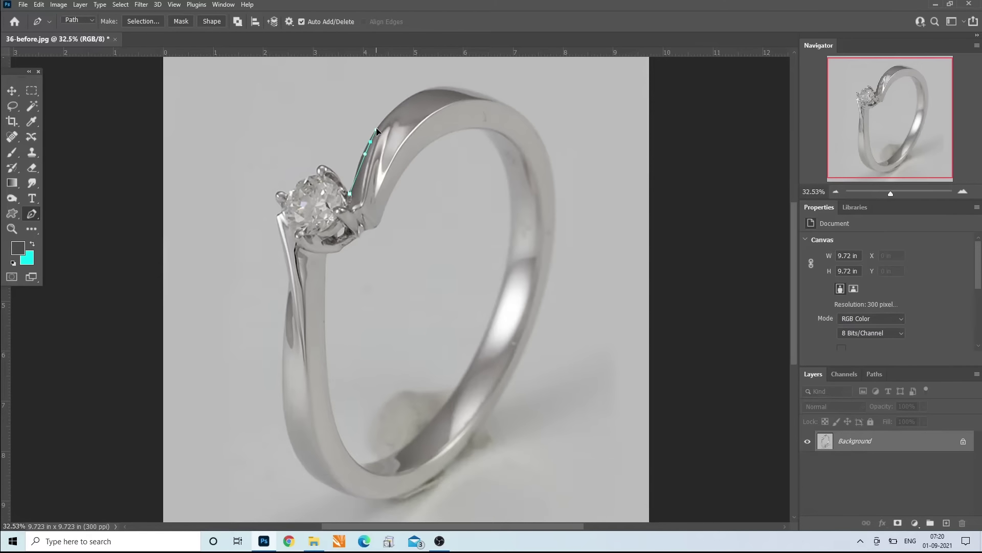
pyautogui.click(384, 120)
pyautogui.click(354, 182)
pyautogui.click(357, 170)
pyautogui.click(361, 157)
pyautogui.moveTo(401, 104); pyautogui.dragTo(429, 82)
pyautogui.moveTo(506, 103); pyautogui.dragTo(548, 128)
# Step: Continue the path along the band's outer right side, around the bottom and up the left side
pyautogui.moveTo(552, 252); pyautogui.dragTo(542, 321)
pyautogui.moveTo(485, 421); pyautogui.dragTo(448, 475)
pyautogui.moveTo(327, 483); pyautogui.dragTo(275, 443)
pyautogui.hotkey('ctrl', 'z')
pyautogui.moveTo(372, 499); pyautogui.dragTo(339, 498)
pyautogui.moveTo(289, 438); pyautogui.dragTo(281, 403)
pyautogui.moveTo(284, 323); pyautogui.dragTo(291, 286)
# Step: Complete the outer path around the left band tip and the diamond's prongs back to its starting point
pyautogui.click(290, 281)
pyautogui.click(277, 216)
pyautogui.moveTo(277, 193); pyautogui.dragTo(282, 187)
pyautogui.moveTo(320, 174); pyautogui.dragTo(342, 179)
pyautogui.keyDown('alt'); pyautogui.click(319, 175); pyautogui.keyUp('alt')
pyautogui.moveTo(325, 169); pyautogui.dragTo(335, 165)
# Step: Start a second path for the ring's opening, tracing from beneath the setting along the upper inner edge
pyautogui.click(327, 253)
pyautogui.click(348, 247)
pyautogui.moveTo(341, 250); pyautogui.dragTo(361, 238)
pyautogui.click(363, 230)
pyautogui.click(379, 224)
pyautogui.moveTo(387, 206); pyautogui.dragTo(390, 199)
pyautogui.moveTo(435, 142); pyautogui.dragTo(462, 128)
pyautogui.click(479, 127)
# Step: Trace the opening down the right inner edge, around the bottom and up the left side, closing the inner path
pyautogui.moveTo(513, 226); pyautogui.dragTo(510, 296)
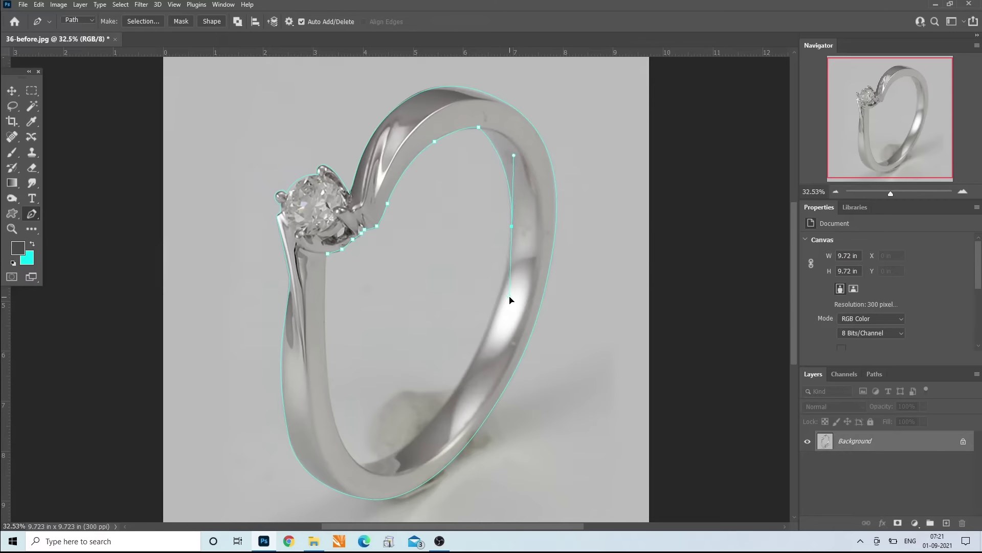
pyautogui.click(458, 382)
pyautogui.moveTo(412, 440); pyautogui.dragTo(344, 456)
pyautogui.click(358, 463)
pyautogui.moveTo(329, 392); pyautogui.dragTo(324, 341)
pyautogui.hotkey('ctrl', 'z')
pyautogui.moveTo(332, 409); pyautogui.dragTo(328, 375)
pyautogui.moveTo(325, 292); pyautogui.dragTo(325, 277)
pyautogui.click(328, 254)
# Step: Refine the inner path's anchor points beneath the diamond setting to follow its curved edge
pyautogui.click(342, 251)
pyautogui.click(340, 250)
pyautogui.keyDown('ctrl'); pyautogui.click(341, 249); pyautogui.keyUp('ctrl')
pyautogui.click(342, 248)
pyautogui.keyDown('ctrl'); pyautogui.click(342, 256); pyautogui.keyUp('ctrl')
pyautogui.moveTo(340, 247); pyautogui.dragTo(347, 243)
pyautogui.moveTo(340, 248); pyautogui.dragTo(341, 252)
# Step: Convert the paths to a selection, copy the ring to its own layer, and add a white-filled layer beneath it
pyautogui.hotkey('ctrl', 'Return')
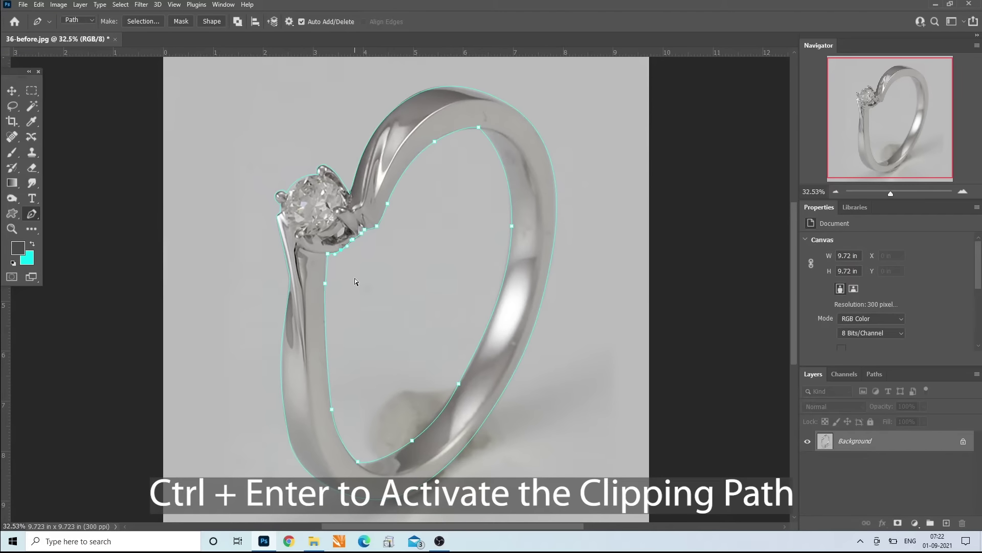
pyautogui.hotkey('ctrl', 'j')
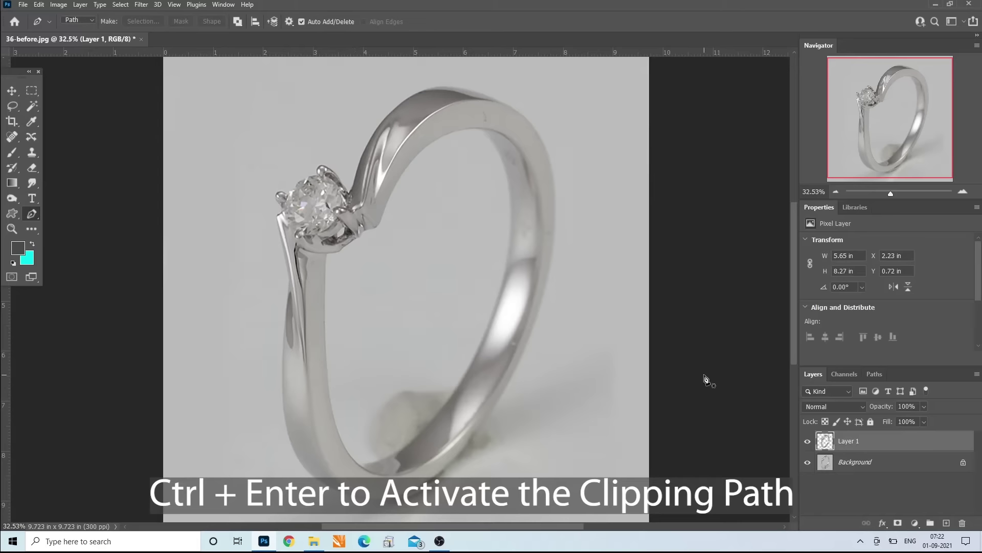
pyautogui.click(868, 462)
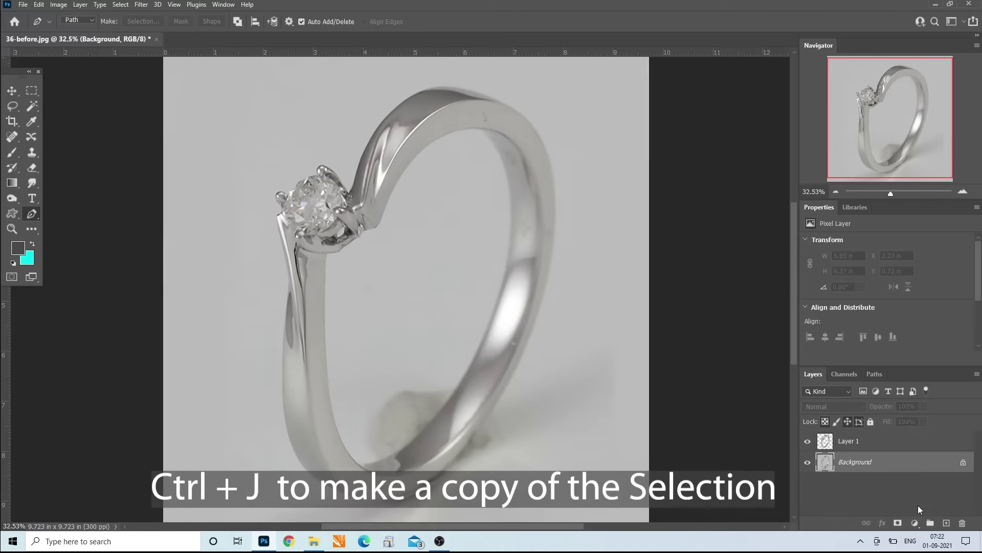
pyautogui.click(944, 523)
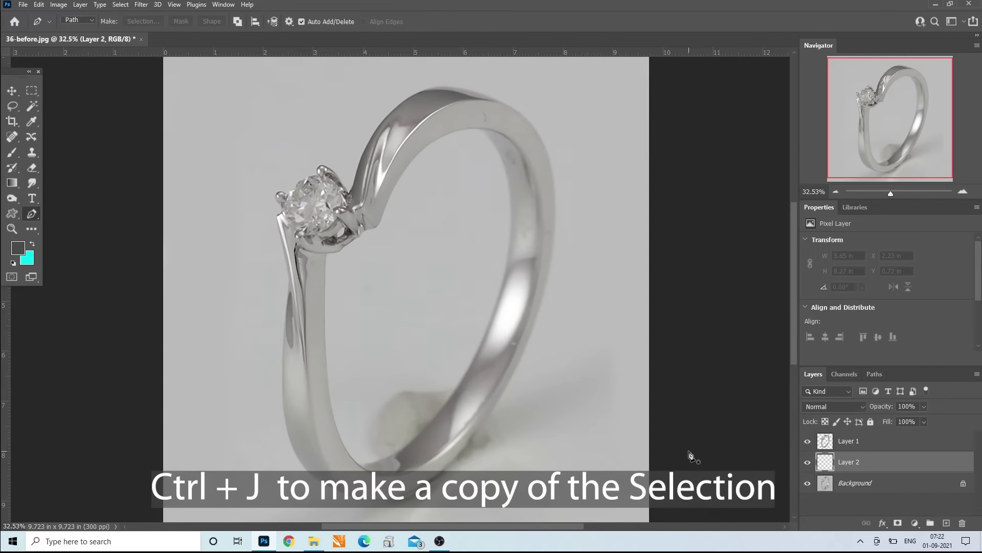
pyautogui.hotkey('shift', 'F5')
pyautogui.press('Return')
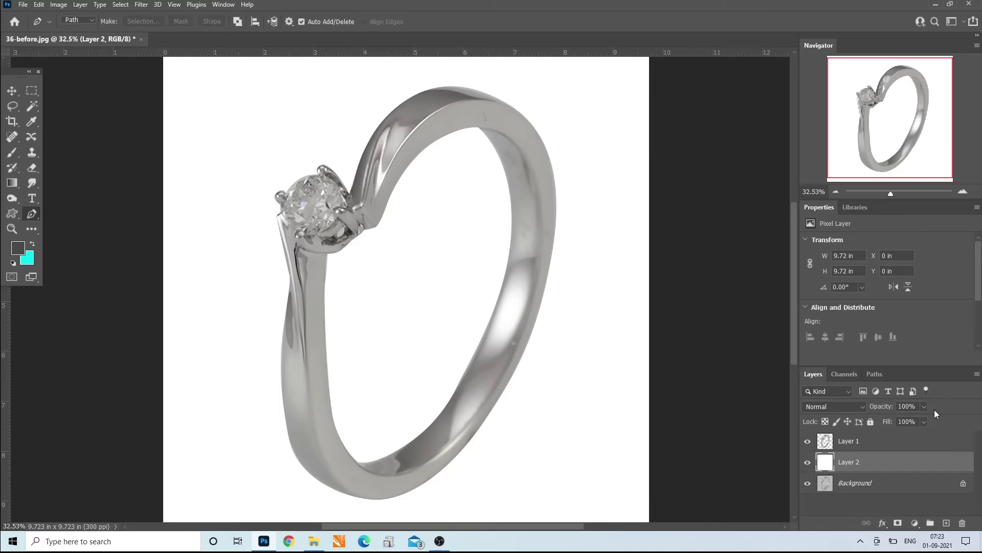
# Step: Duplicate the cutout ring layer and name the upper copy METAL
pyautogui.click(833, 442)
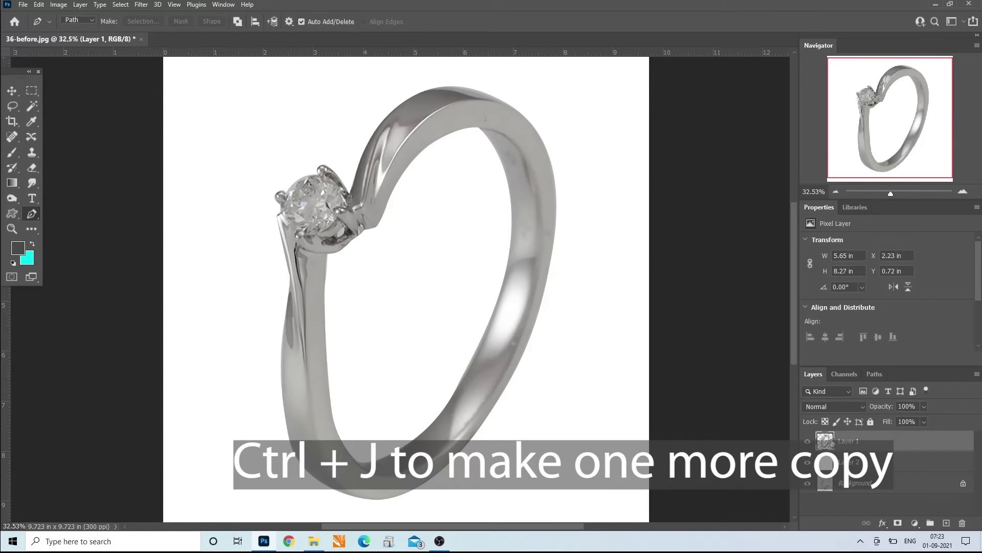
pyautogui.hotkey('ctrl', 'j')
pyautogui.doubleClick(854, 441)
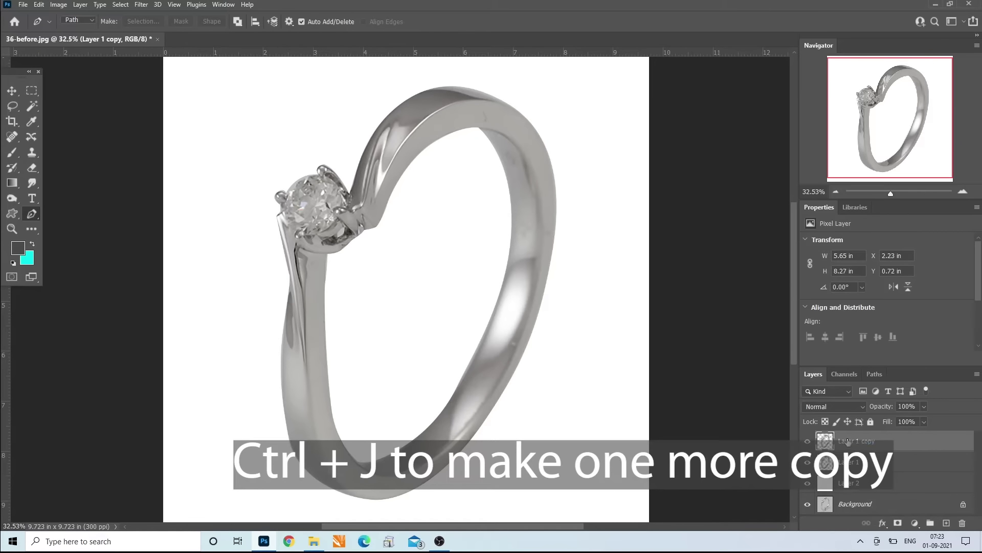
pyautogui.press('Return')
pyautogui.press('e')
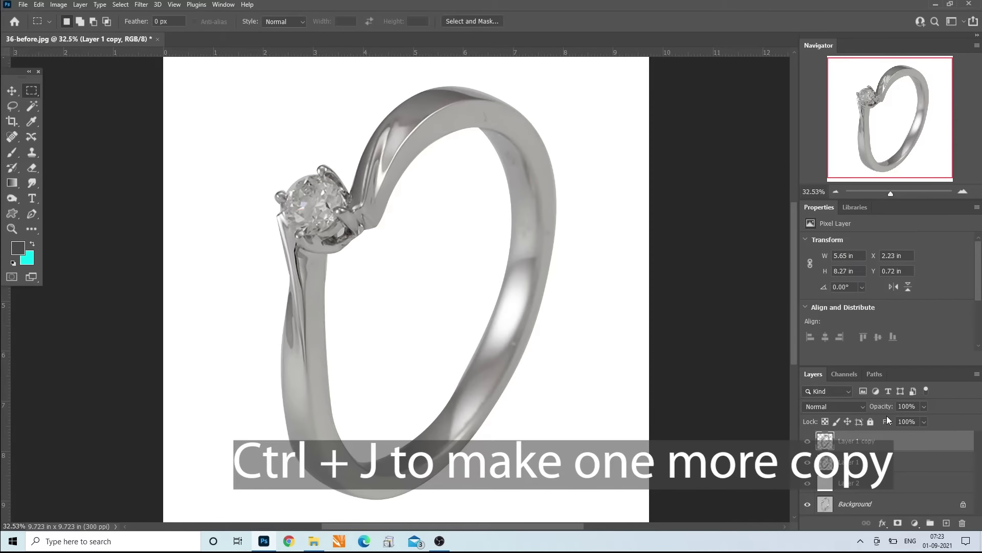
pyautogui.press('t')
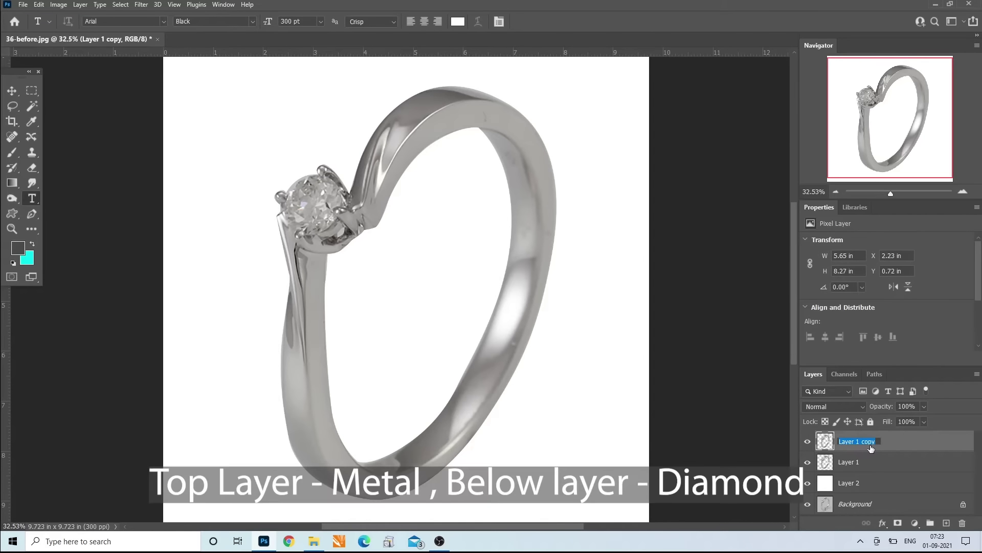
pyautogui.write('METAL')
pyautogui.press('Return')
# Step: Rename the original cutout ring layer as DIAMOND
pyautogui.doubleClick(854, 463)
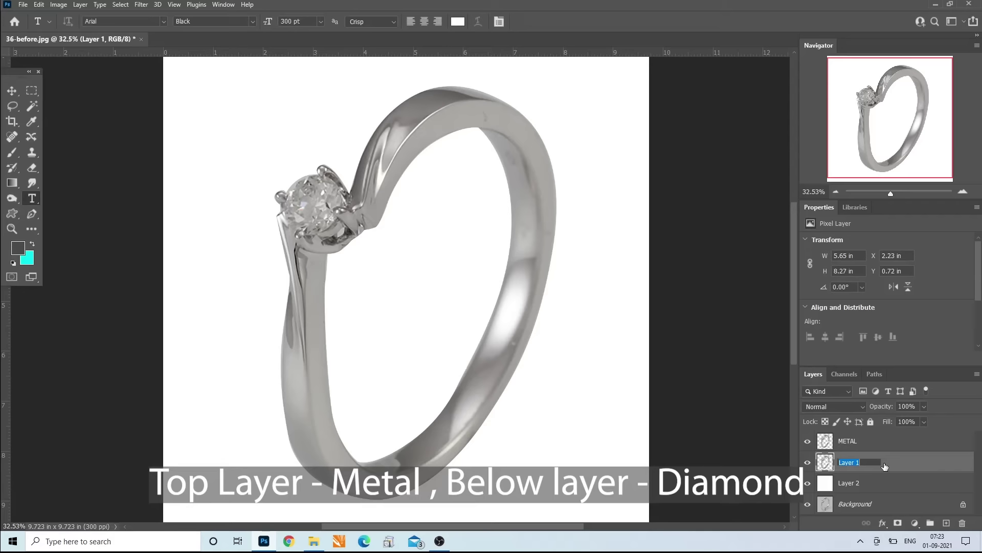
pyautogui.write('DIAMOND')
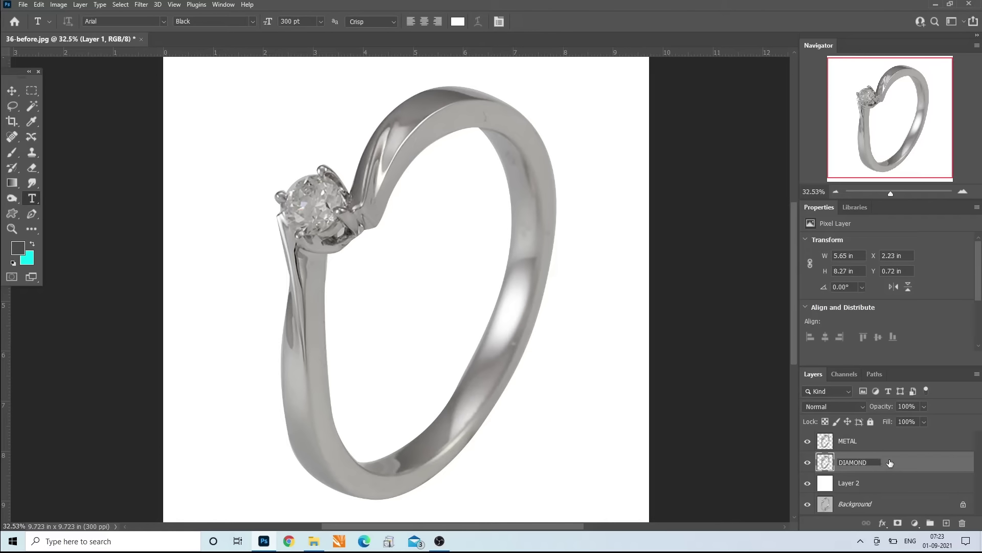
pyautogui.press('Return')
# Step: Apply Levels to the METAL layer with input values of 88 for shadows, 1.31 for midtones and 187 for highlights
pyautogui.click(875, 439)
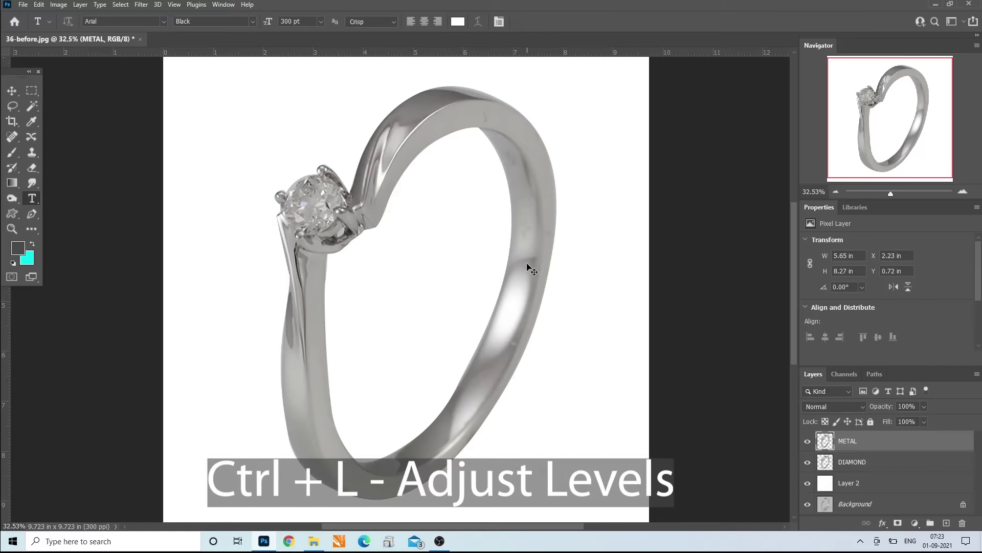
pyautogui.hotkey('ctrl', 'l')
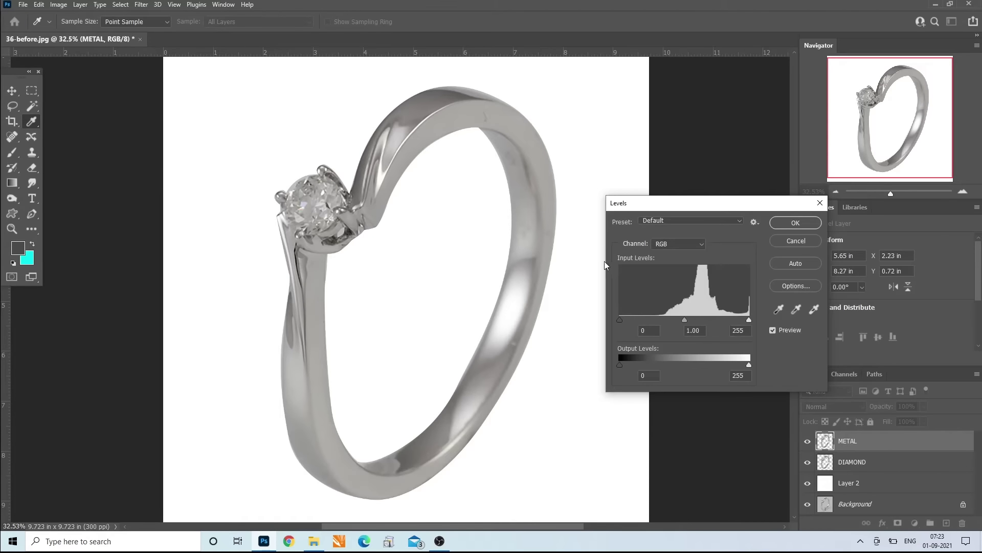
pyautogui.moveTo(748, 320); pyautogui.dragTo(710, 320)
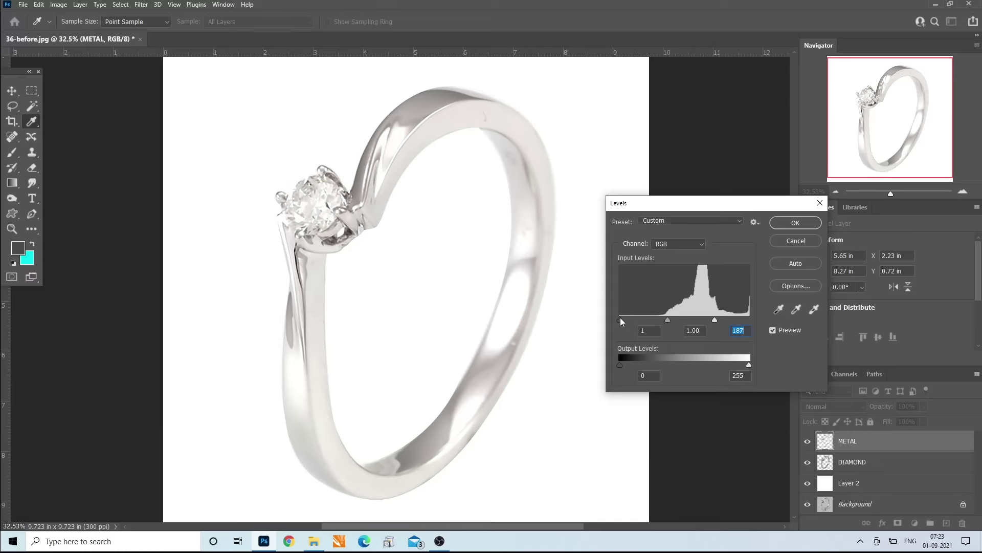
pyautogui.moveTo(621, 320); pyautogui.dragTo(664, 326)
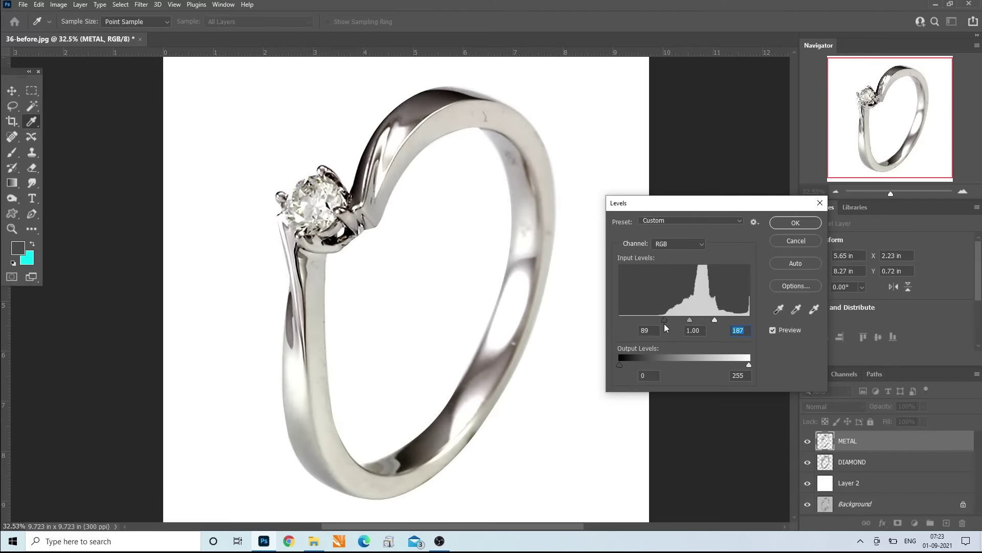
pyautogui.click(664, 324)
pyautogui.moveTo(689, 321); pyautogui.dragTo(685, 321)
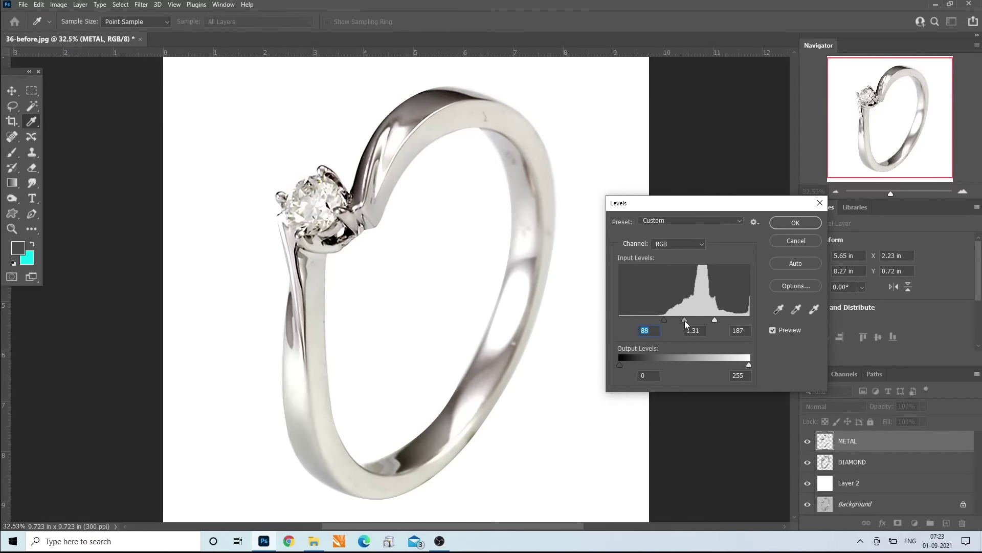
pyautogui.click(685, 320)
pyautogui.click(791, 224)
pyautogui.press('t')
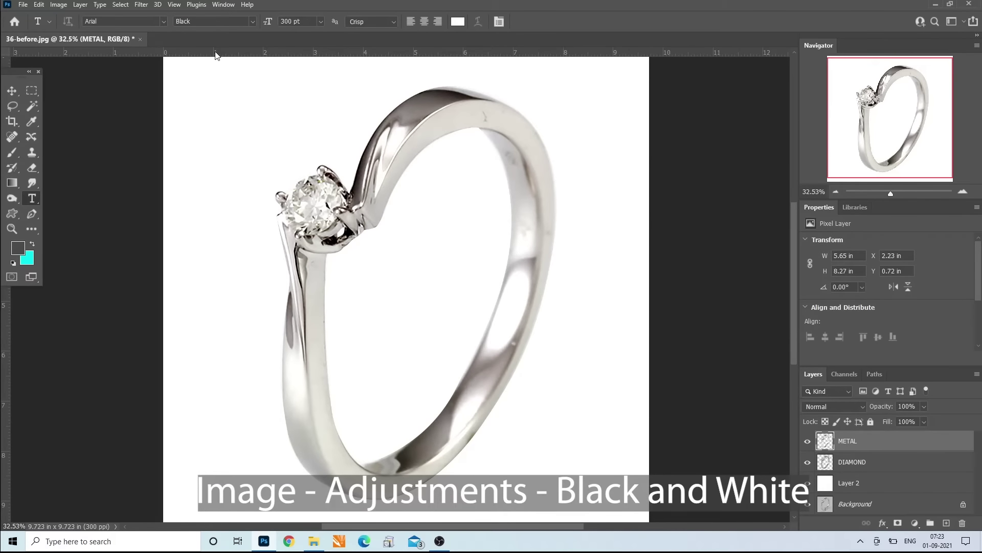
# Step: Apply a Black & White adjustment to the METAL layer with Reds at 183% and Yellows at 181%
pyautogui.click(61, 5)
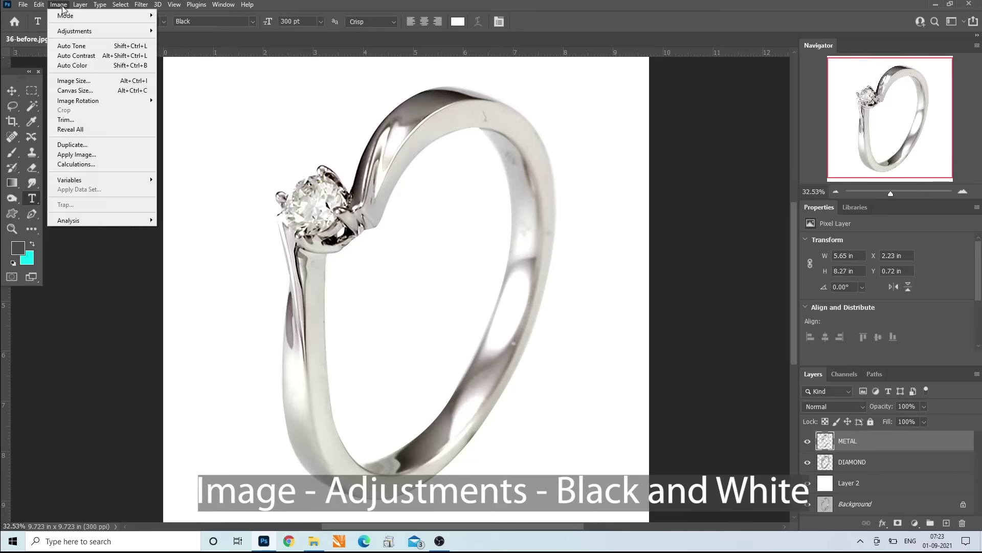
pyautogui.moveTo(77, 31)
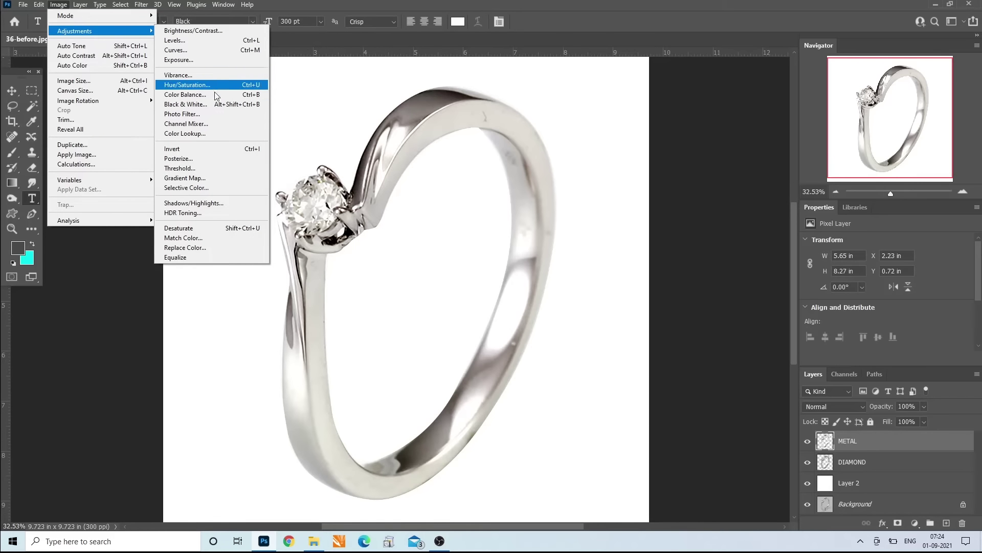
pyautogui.click(186, 103)
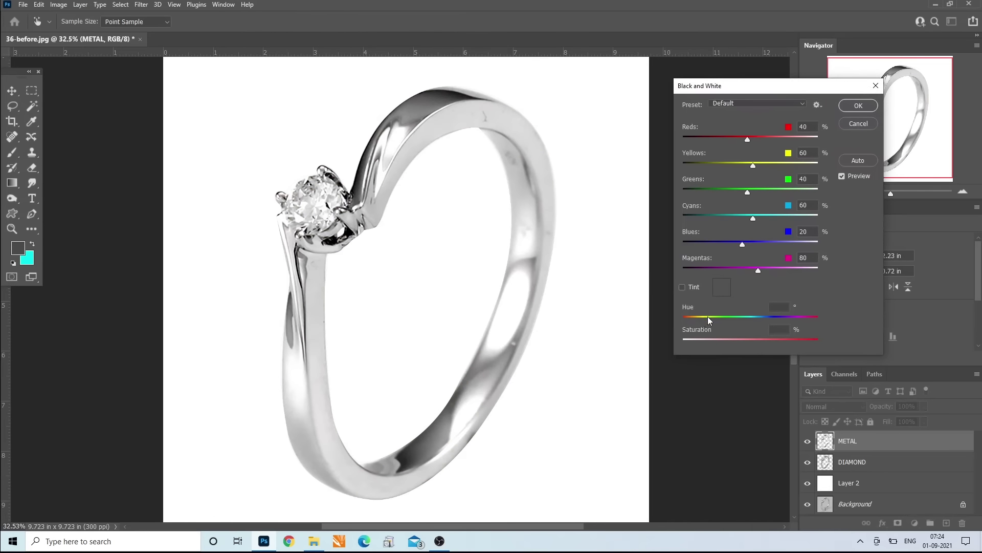
pyautogui.moveTo(747, 139); pyautogui.dragTo(786, 167)
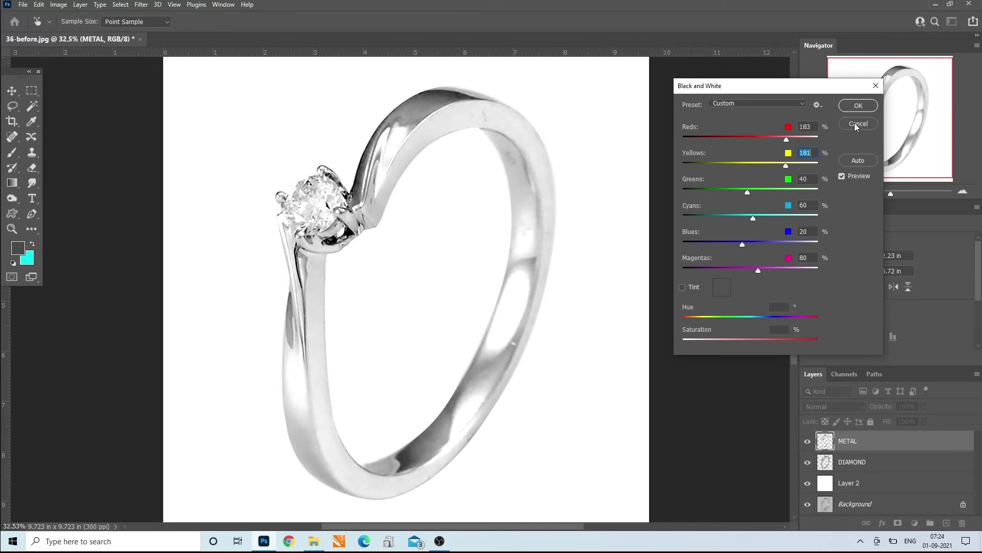
pyautogui.click(860, 106)
pyautogui.press('t')
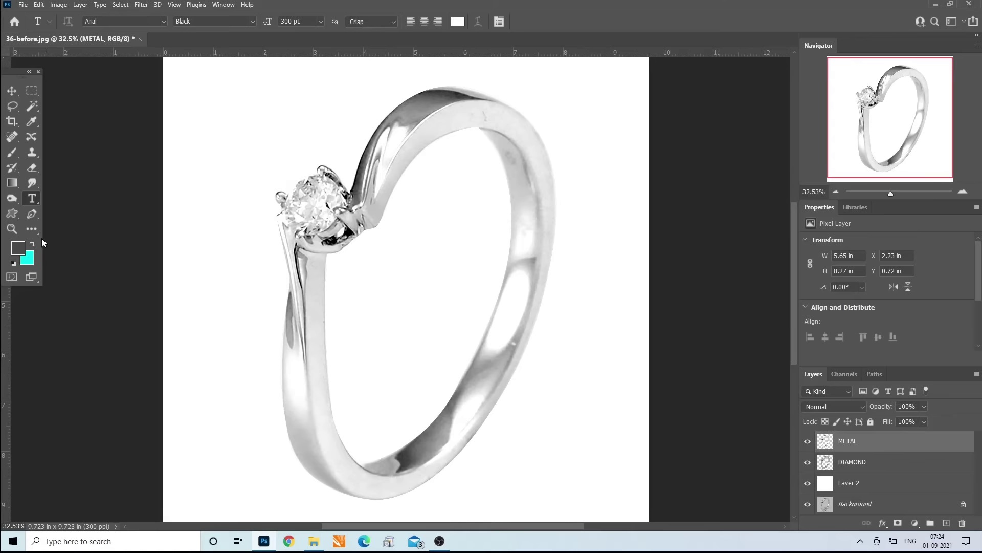
# Step: Trace the ring's inner band surface on the METAL layer with a Pen path and convert it to a selection
pyautogui.click(32, 214)
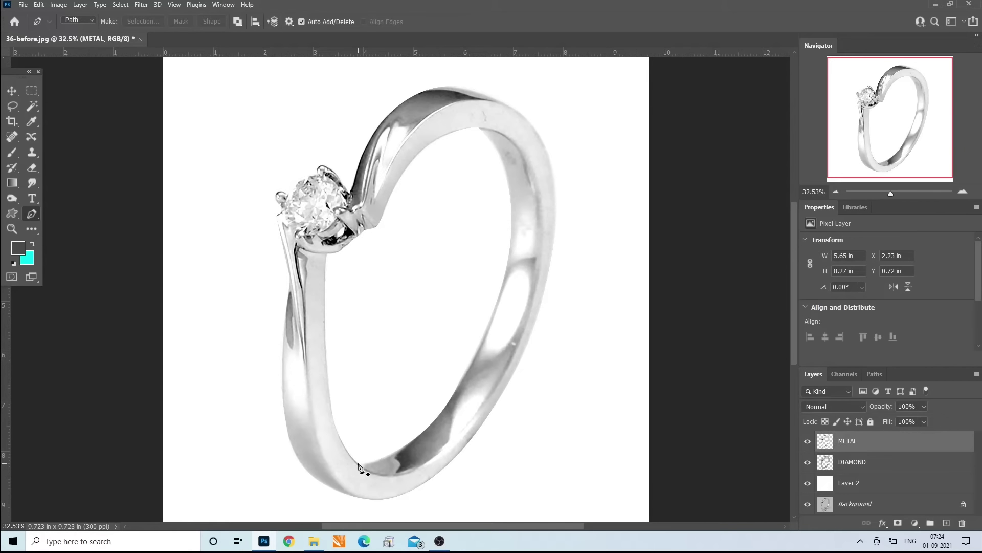
pyautogui.click(358, 464)
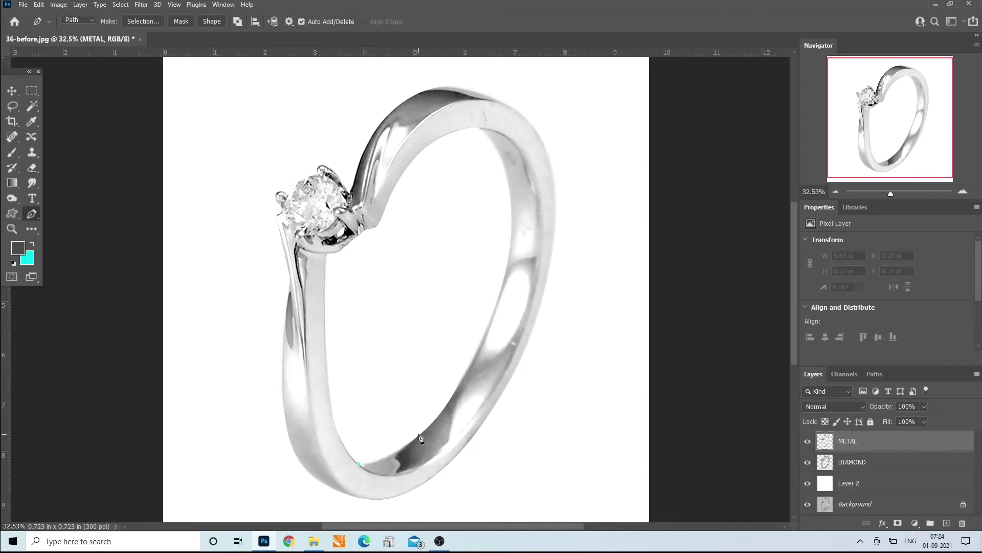
pyautogui.moveTo(454, 402); pyautogui.dragTo(463, 391)
pyautogui.moveTo(501, 296); pyautogui.dragTo(508, 276)
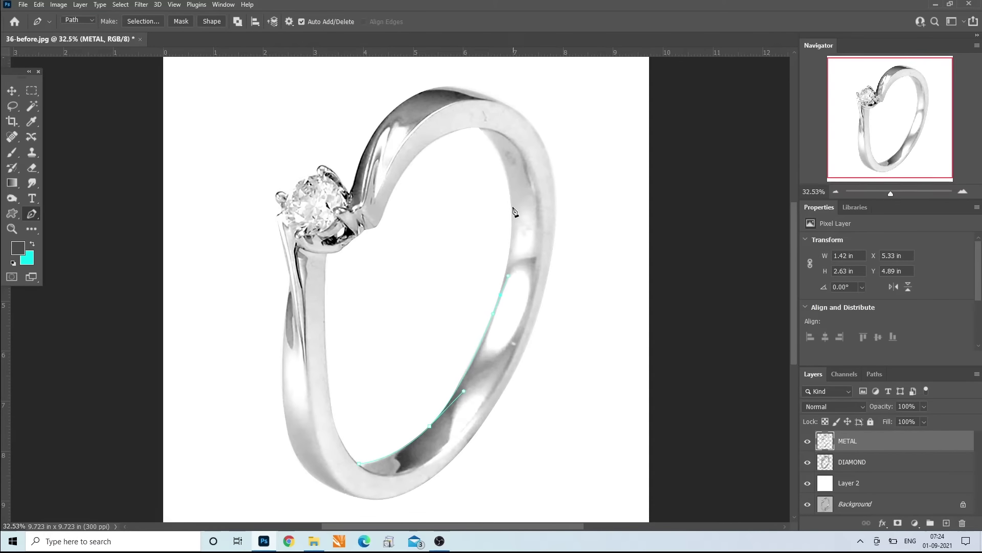
pyautogui.moveTo(513, 206); pyautogui.dragTo(509, 187)
pyautogui.moveTo(495, 148); pyautogui.dragTo(481, 132)
pyautogui.moveTo(535, 175); pyautogui.dragTo(550, 221)
pyautogui.moveTo(522, 332); pyautogui.dragTo(510, 382)
pyautogui.moveTo(444, 453); pyautogui.dragTo(430, 471)
pyautogui.moveTo(359, 463); pyautogui.dragTo(338, 441)
pyautogui.hotkey('ctrl', 'Return')
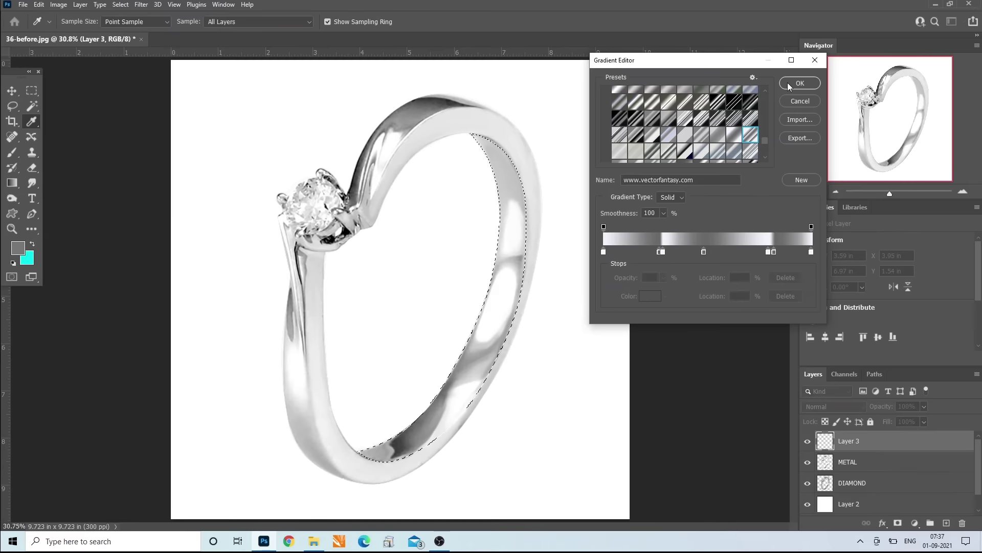
pyautogui.click(791, 85)
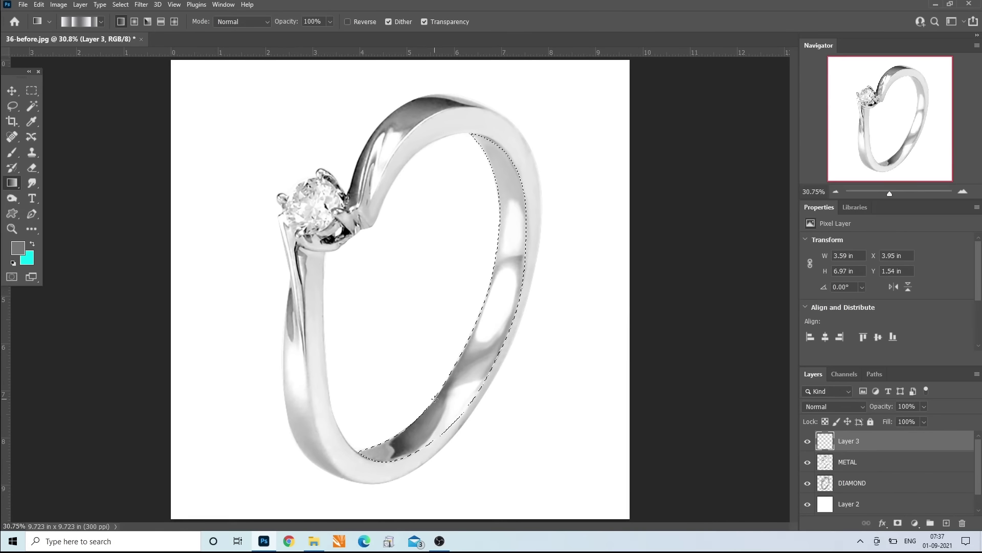
pyautogui.moveTo(414, 398); pyautogui.dragTo(504, 153)
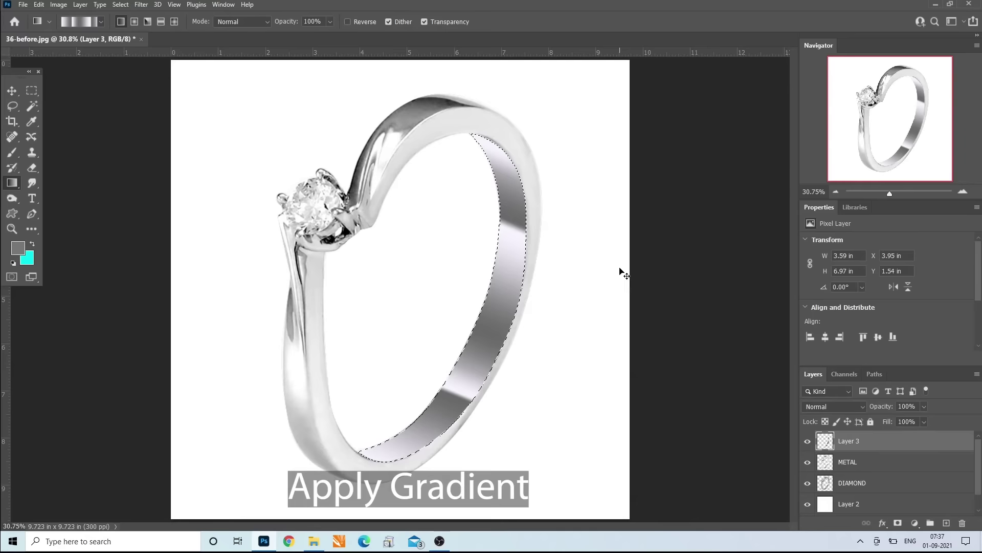
pyautogui.hotkey('ctrl', 'l')
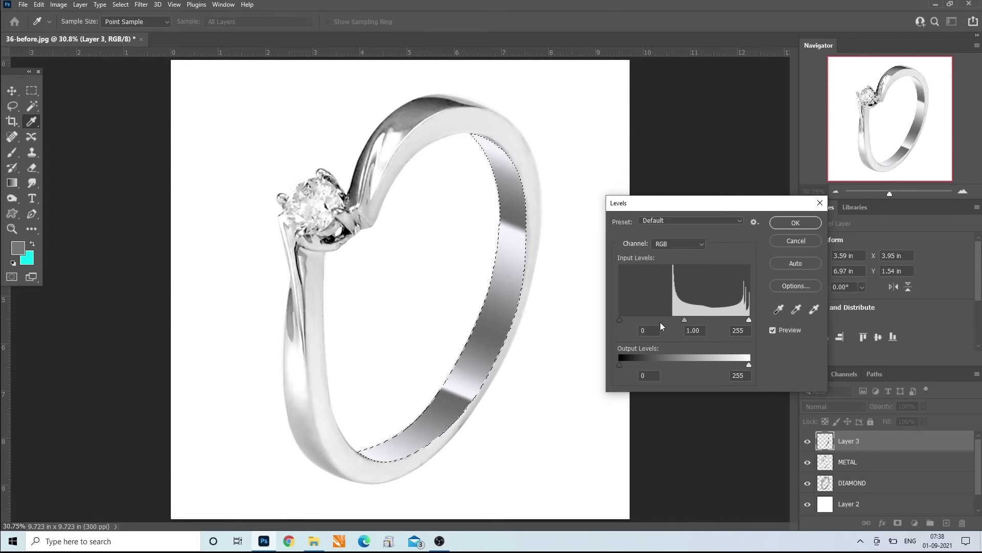
pyautogui.moveTo(748, 321)
pyautogui.mouseDown()
pyautogui.moveTo(716, 323)
pyautogui.moveTo(746, 319)
pyautogui.mouseUp()
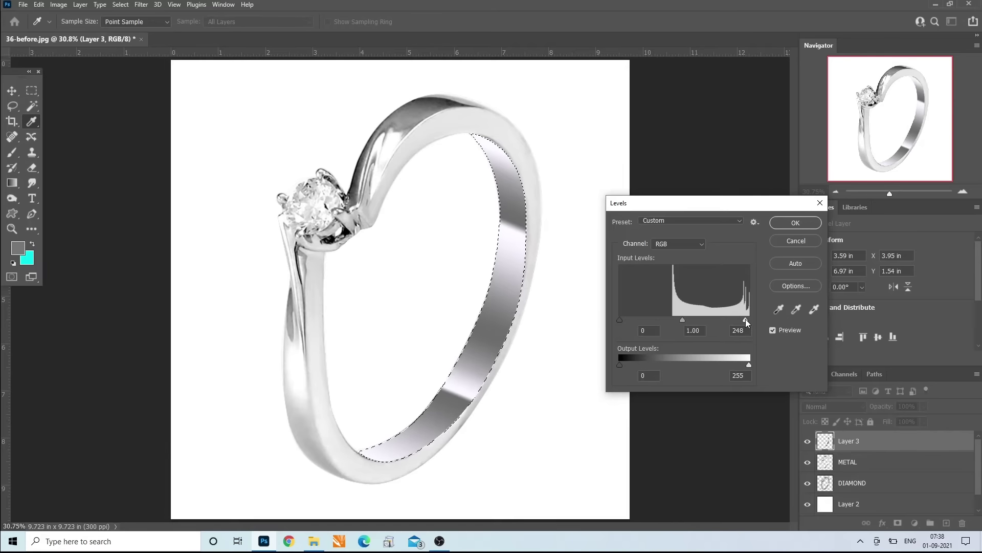
pyautogui.click(801, 221)
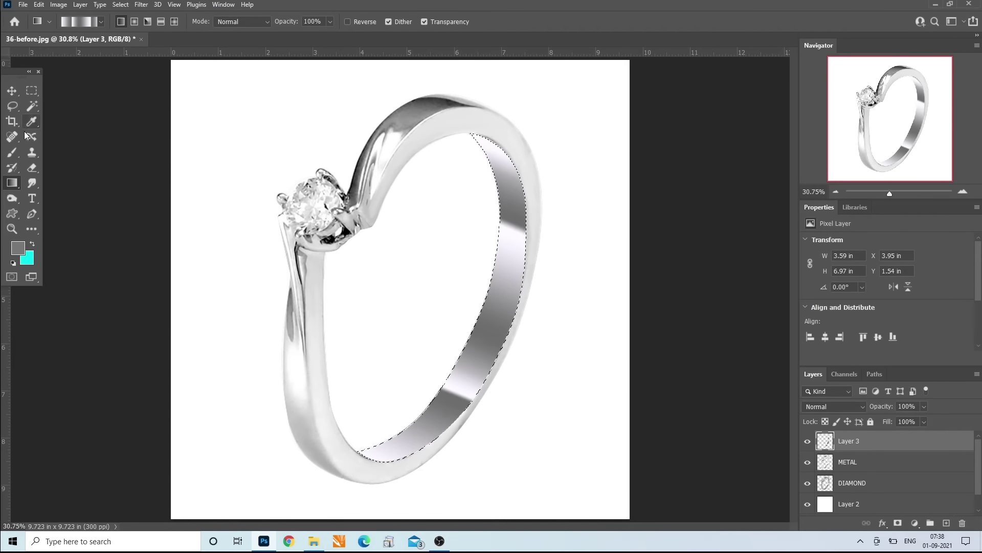
# Step: Lighten the inner band's gradient with a white 500 px brush at 59% opacity and clear the selection
pyautogui.click(11, 152)
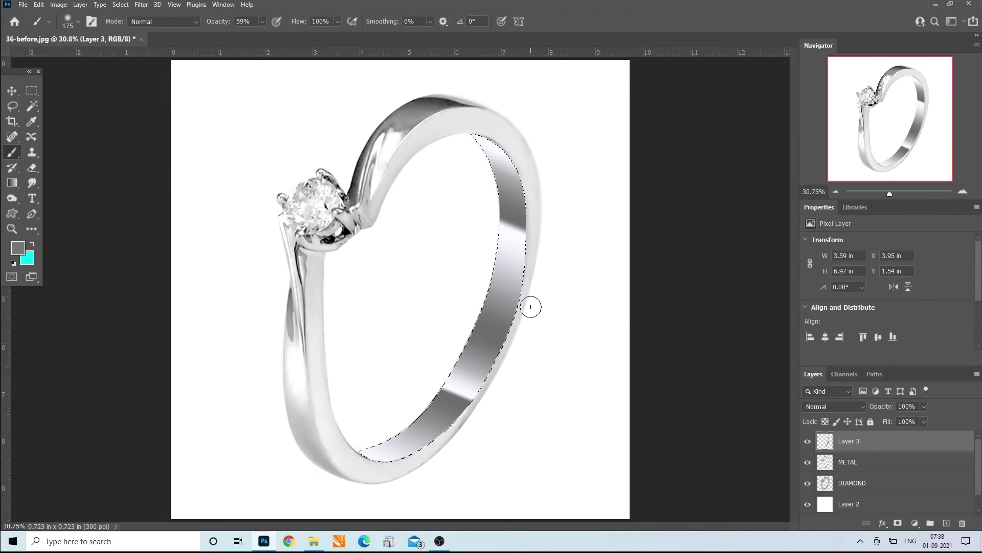
pyautogui.keyDown('alt'); pyautogui.click(392, 283); pyautogui.keyUp('alt')
pyautogui.press(']')
pyautogui.press(']')
pyautogui.press(']')
pyautogui.press(']')
pyautogui.press(']')
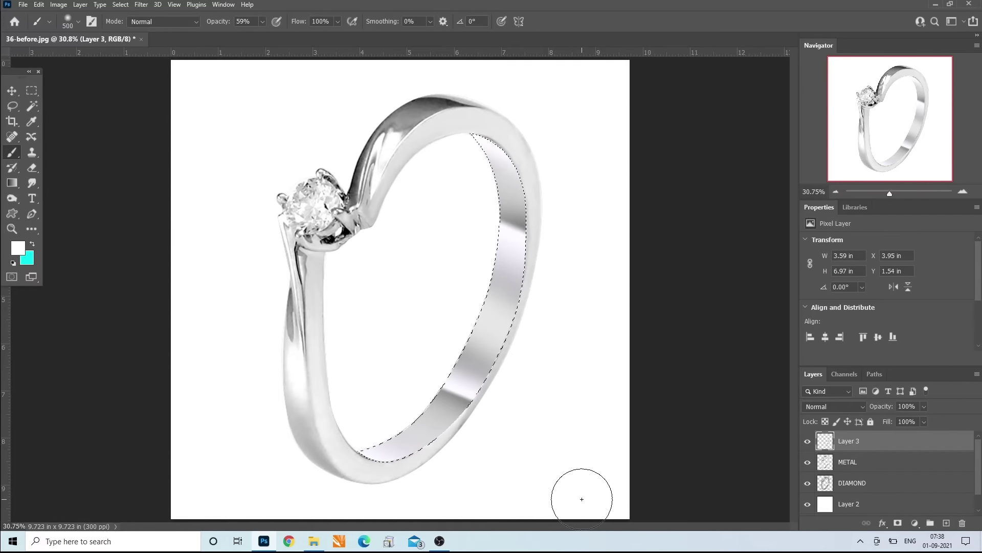
pyautogui.hotkey('ctrl', 'd')
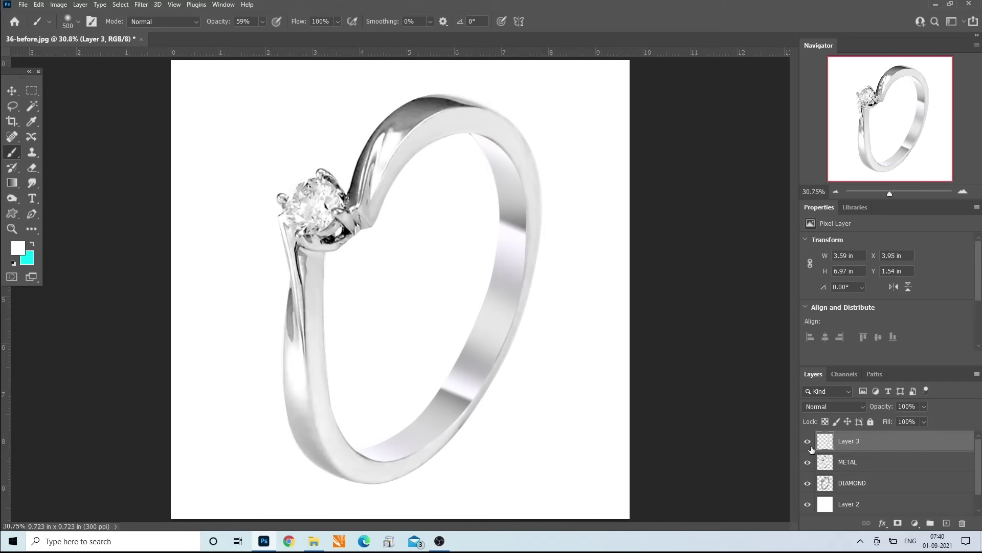
# Step: Compare the ring with and without the gradient layer, and merge that layer down into METAL
pyautogui.click(807, 443)
pyautogui.click(807, 443)
pyautogui.hotkey('ctrl', 'e')
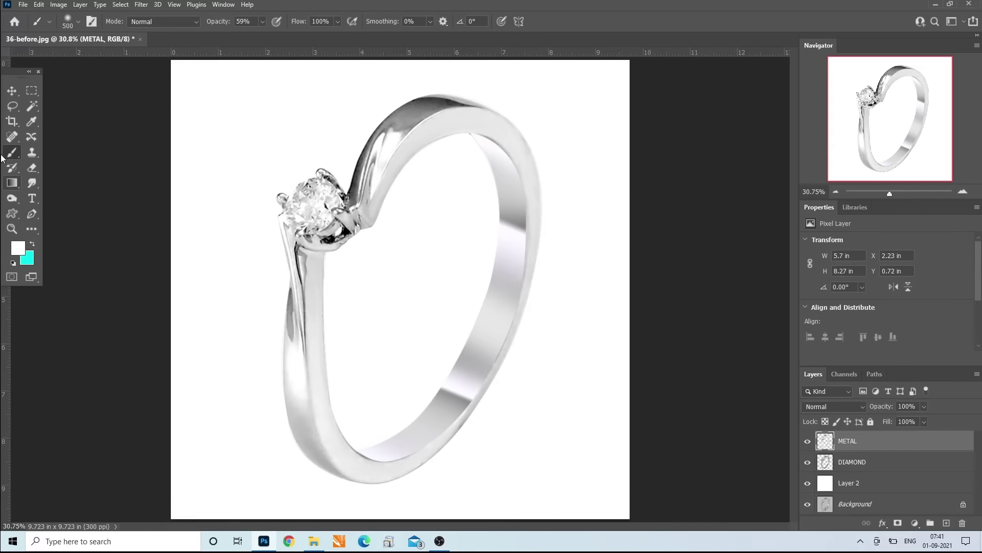
# Step: Draw a closed Pen path following the crease between the upper band's dark outer face and light front face, and convert it to a selection
pyautogui.click(31, 214)
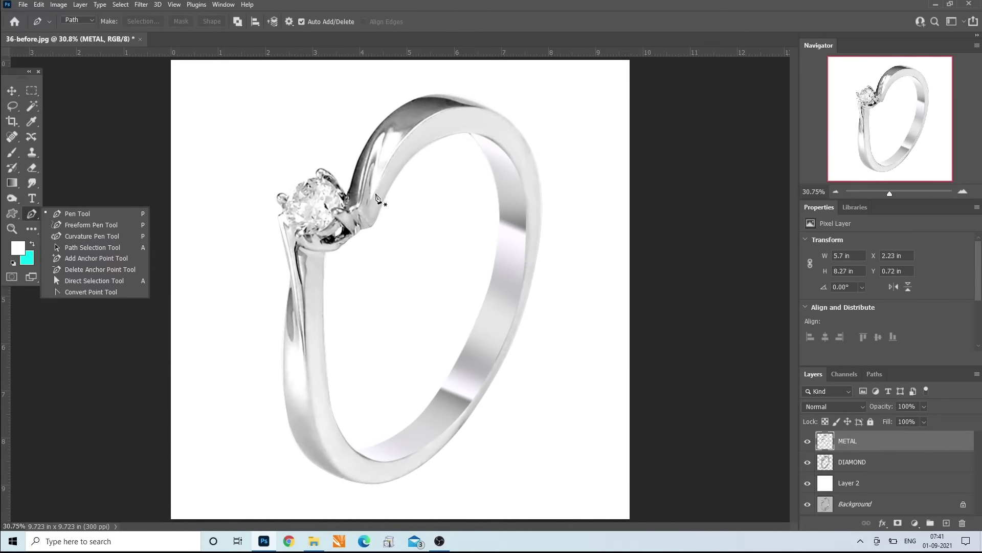
pyautogui.click(374, 196)
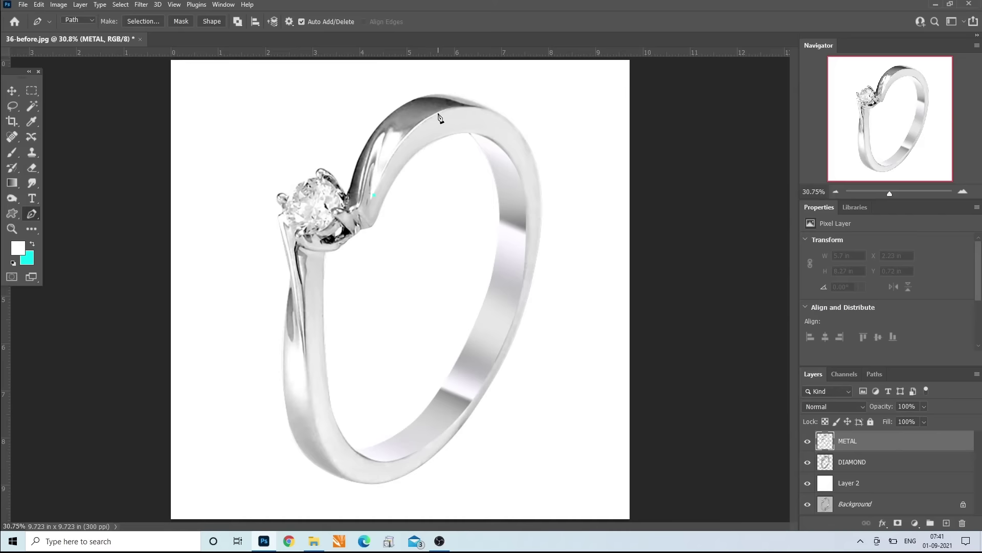
pyautogui.moveTo(446, 108); pyautogui.dragTo(494, 97)
pyautogui.click(531, 147)
pyautogui.moveTo(537, 159); pyautogui.dragTo(537, 156)
pyautogui.click(418, 216)
pyautogui.click(373, 195)
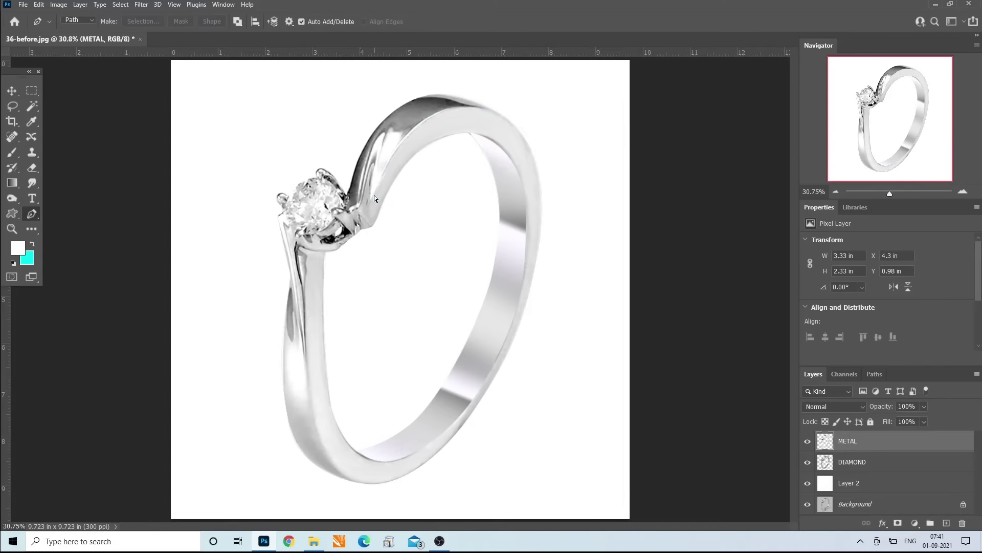
pyautogui.hotkey('ctrl', 'Return')
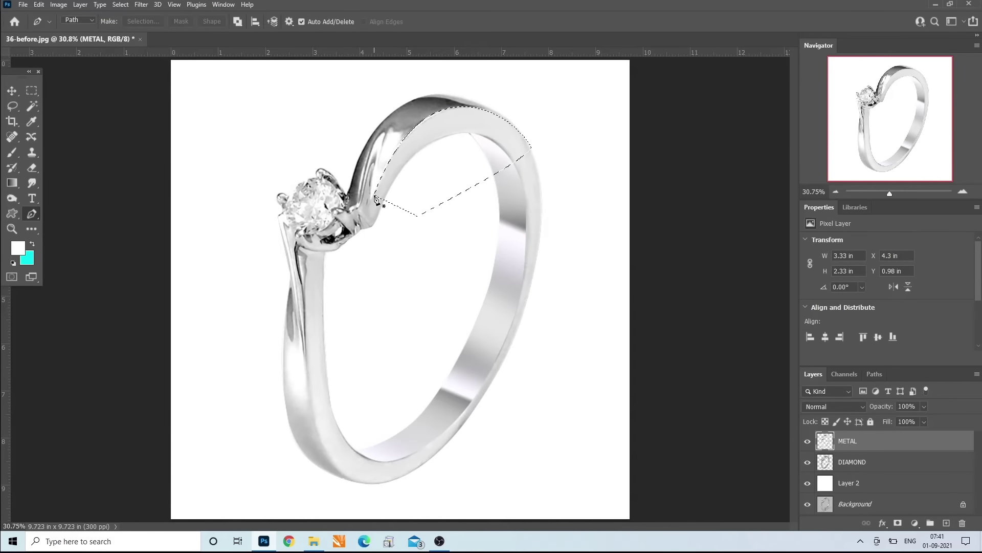
# Step: Stroke the selection on a new layer with a 10 px black outside stroke and clear the selection
pyautogui.click(947, 523)
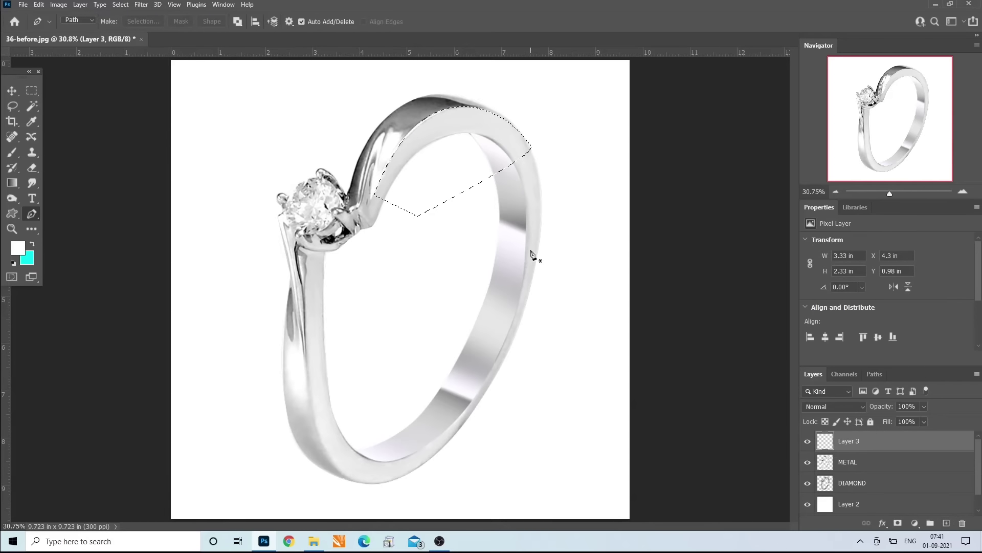
pyautogui.click(39, 5)
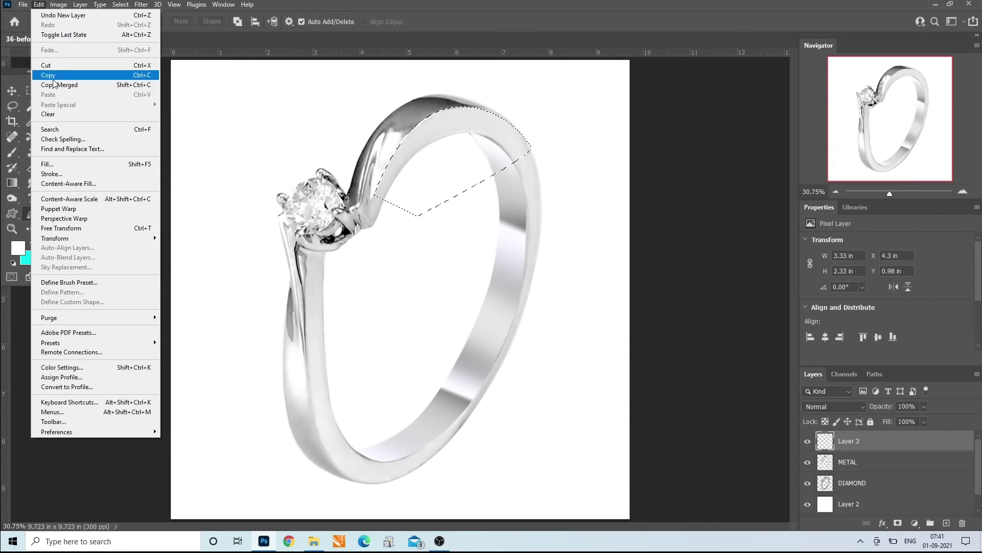
pyautogui.click(72, 174)
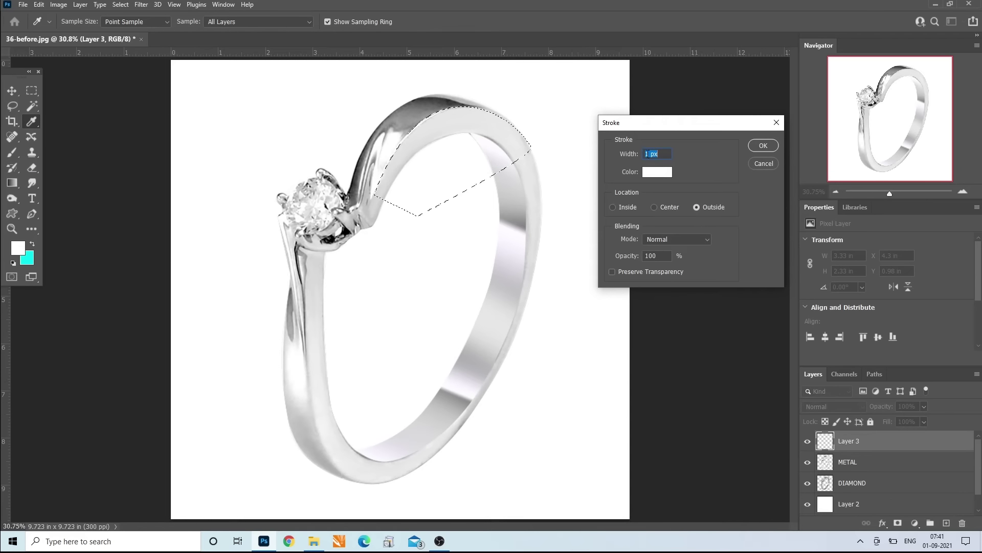
pyautogui.write('10')
pyautogui.write('d')
pyautogui.click(763, 145)
pyautogui.press('p')
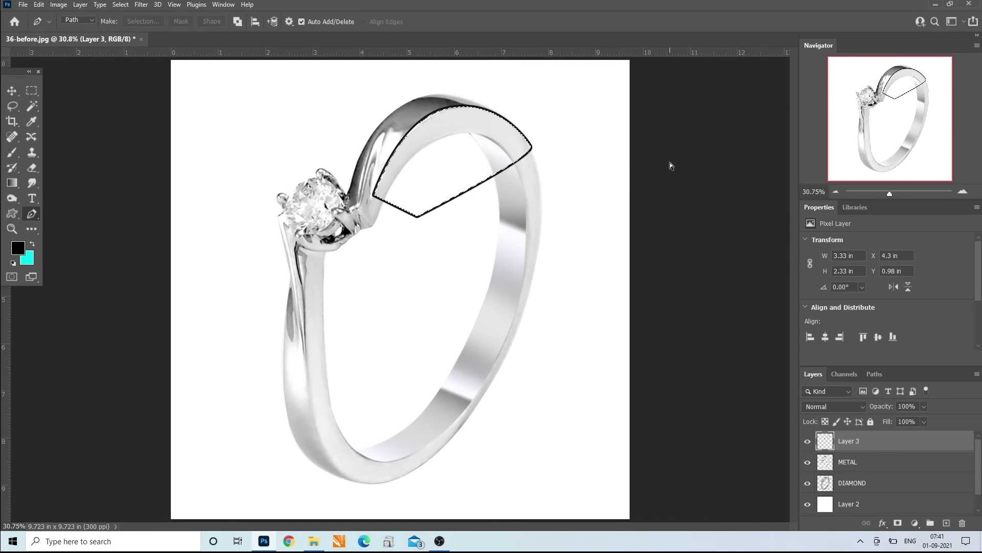
pyautogui.hotkey('ctrl', 'd')
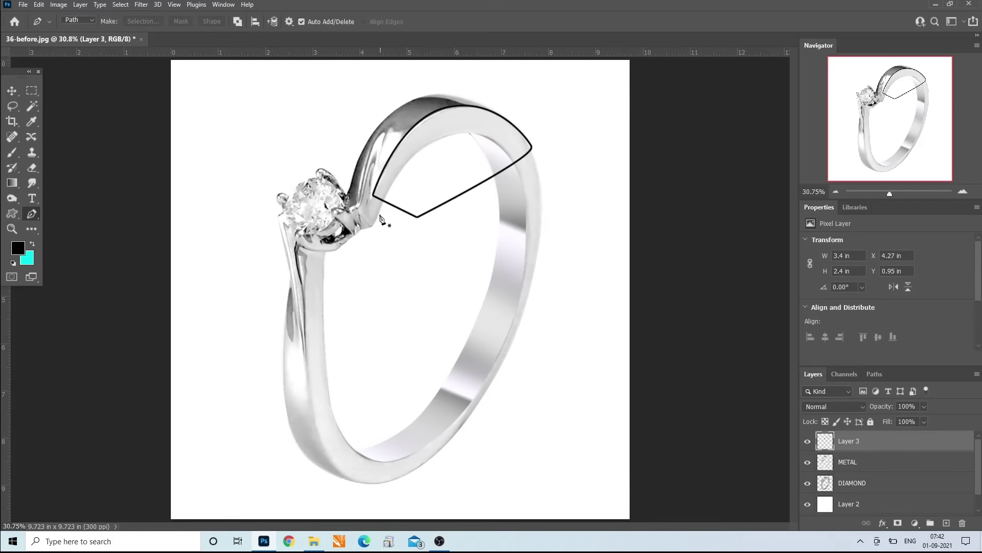
# Step: Select the stray stroke segments crossing the ring's opening with a Pen path and delete them, leaving only the upper crease line
pyautogui.click(359, 197)
pyautogui.click(374, 193)
pyautogui.click(541, 145)
pyautogui.click(555, 166)
pyautogui.click(428, 254)
pyautogui.click(356, 215)
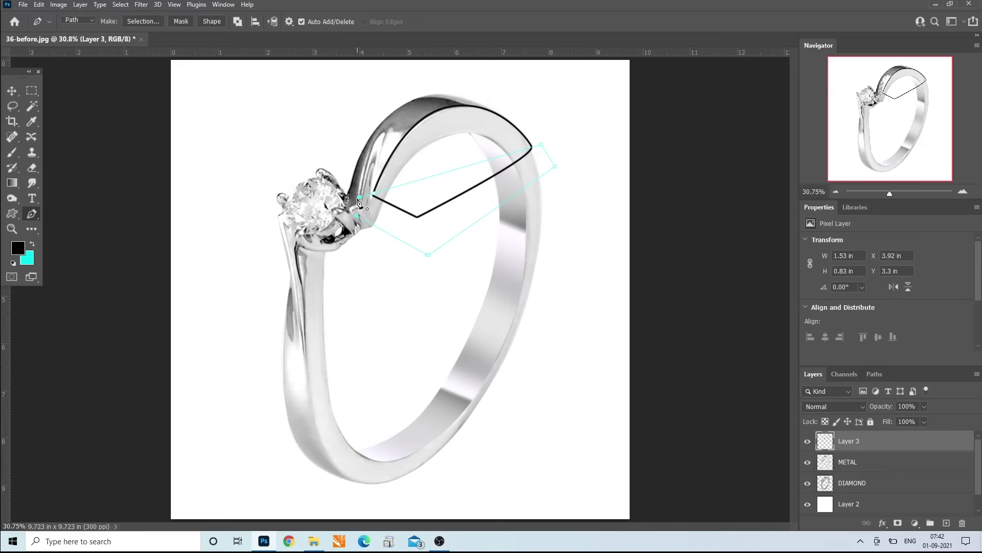
pyautogui.click(358, 198)
pyautogui.hotkey('ctrl', 'Return')
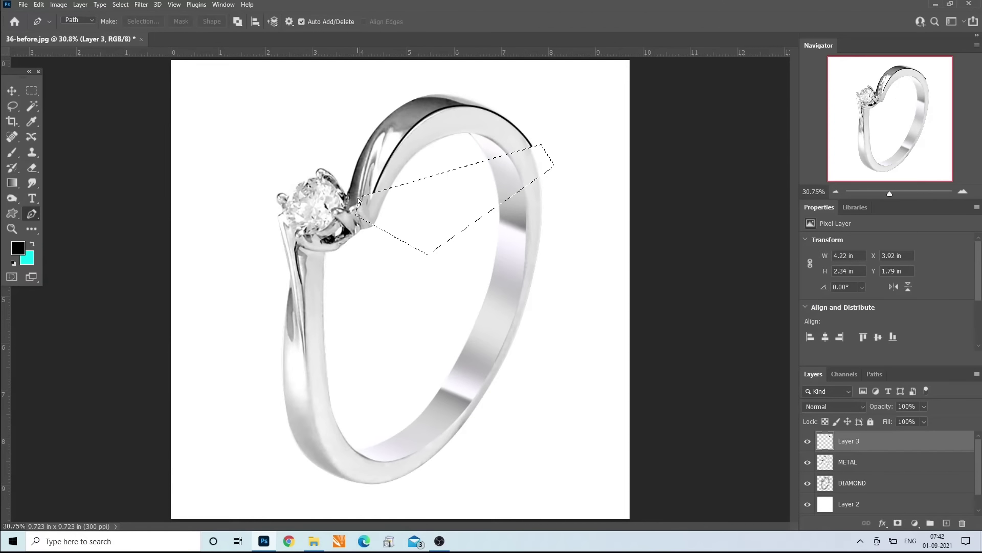
pyautogui.hotkey('ctrl', 'd')
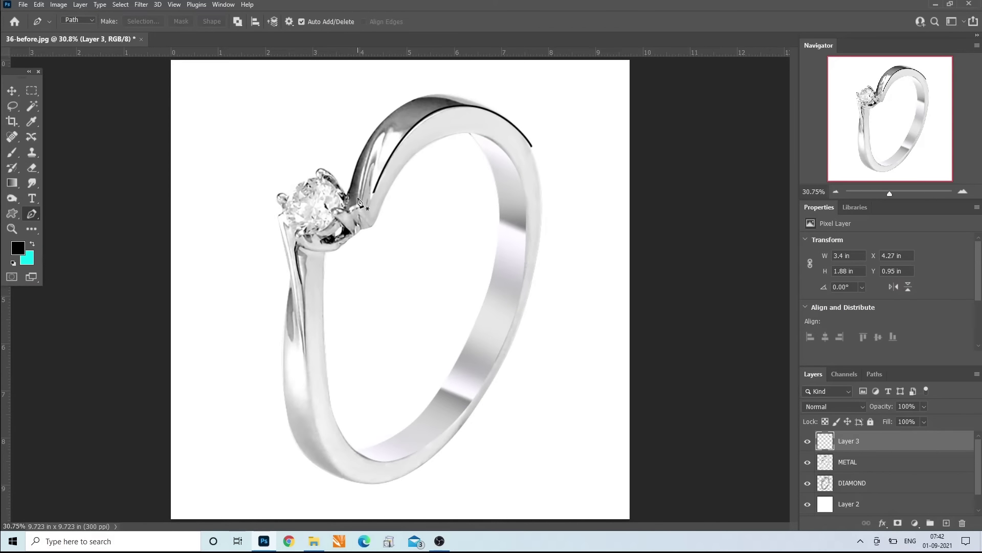
# Step: Fade out the far end of the black crease line on the upper band using an enlarged Eraser at 100% opacity
pyautogui.click(31, 167)
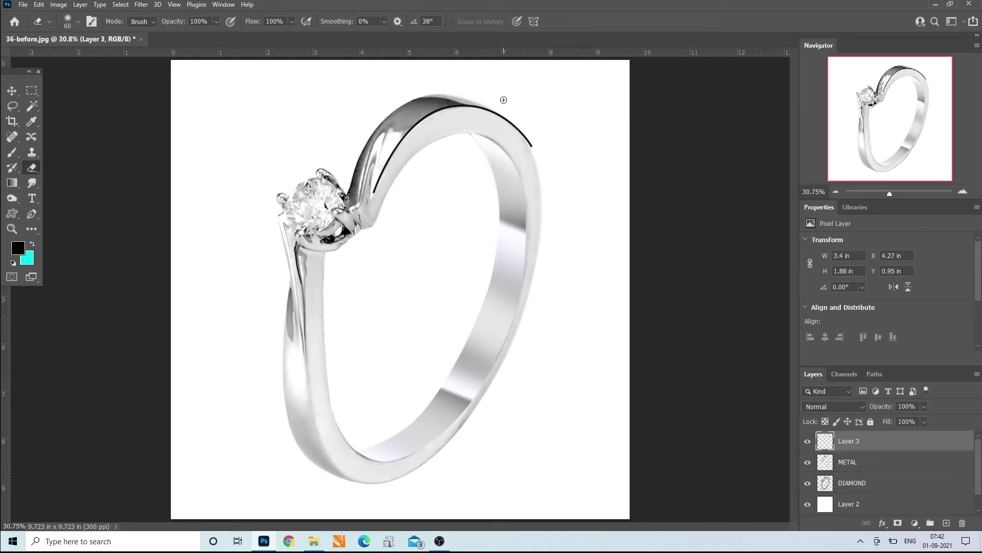
pyautogui.press(']')
pyautogui.press(']')
pyautogui.press(']')
pyautogui.press(']')
pyautogui.press(']')
pyautogui.press(']')
pyautogui.press(']')
pyautogui.press(']')
pyautogui.moveTo(511, 99); pyautogui.dragTo(533, 121)
# Step: Draw a closed Pen path along the outer edge of the inner band surface and convert it to a selection
pyautogui.click(32, 214)
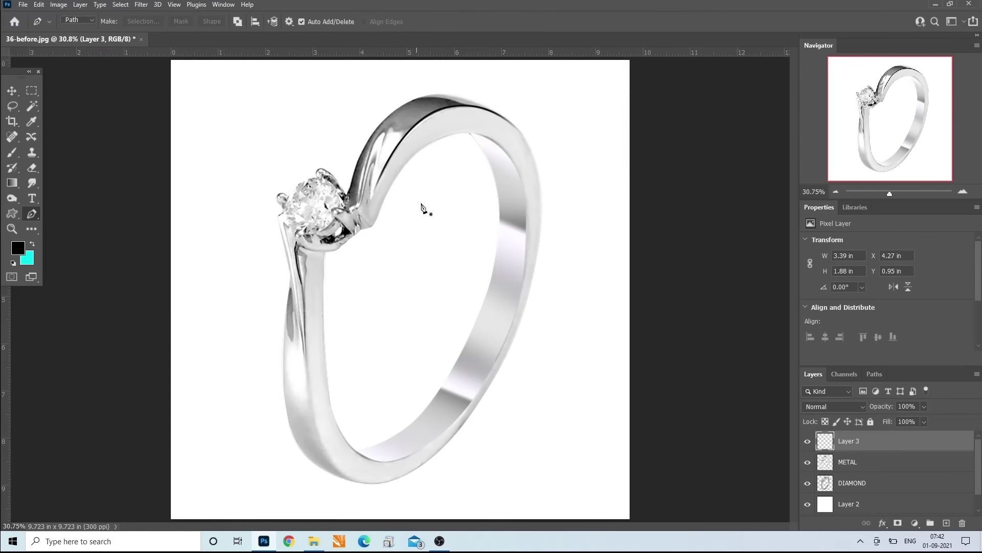
pyautogui.click(523, 189)
pyautogui.moveTo(502, 346); pyautogui.dragTo(462, 434)
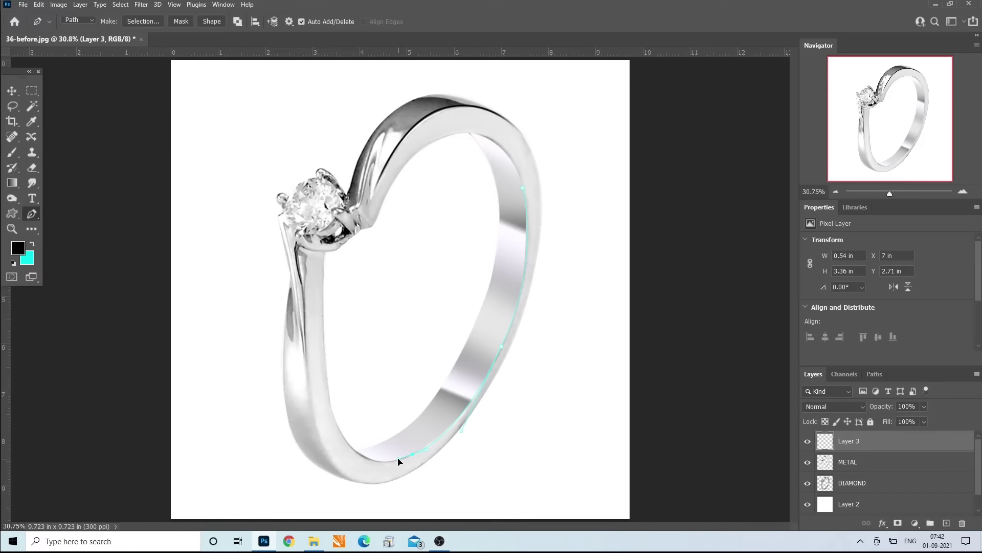
pyautogui.moveTo(412, 454); pyautogui.dragTo(486, 212)
pyautogui.click(523, 189)
pyautogui.hotkey('ctrl', 'Return')
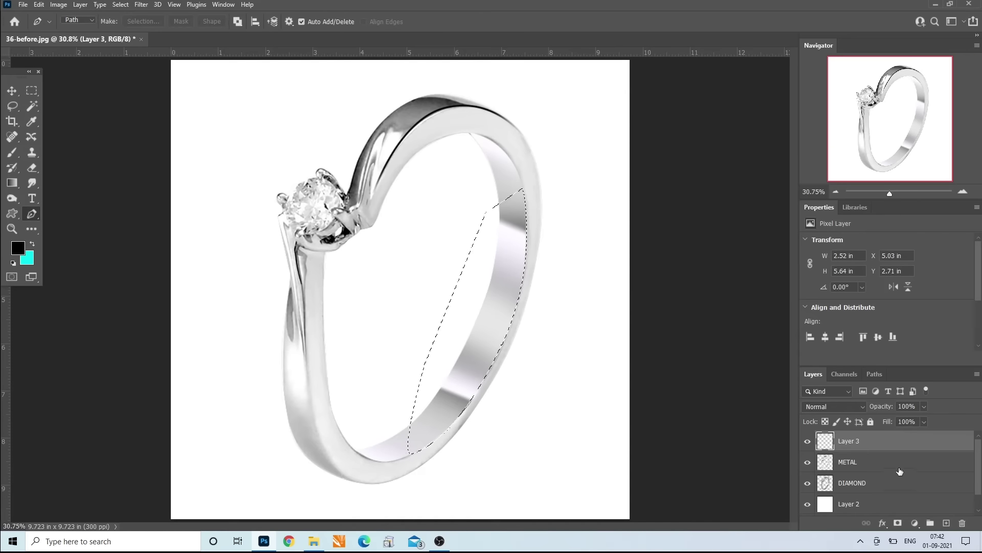
# Step: Add a new layer, outline the inner band selection with a 10 px black outside stroke, and deselect
pyautogui.click(947, 523)
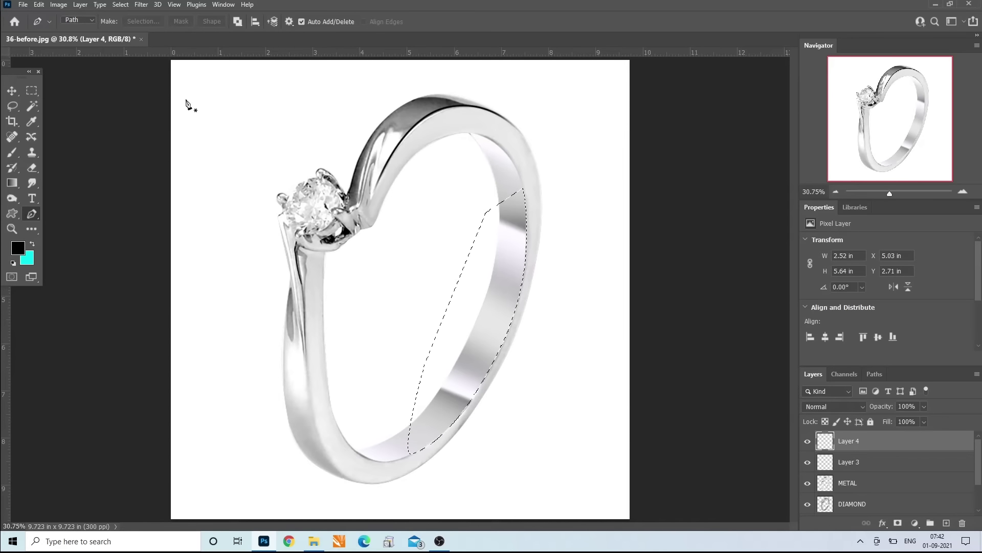
pyautogui.click(39, 5)
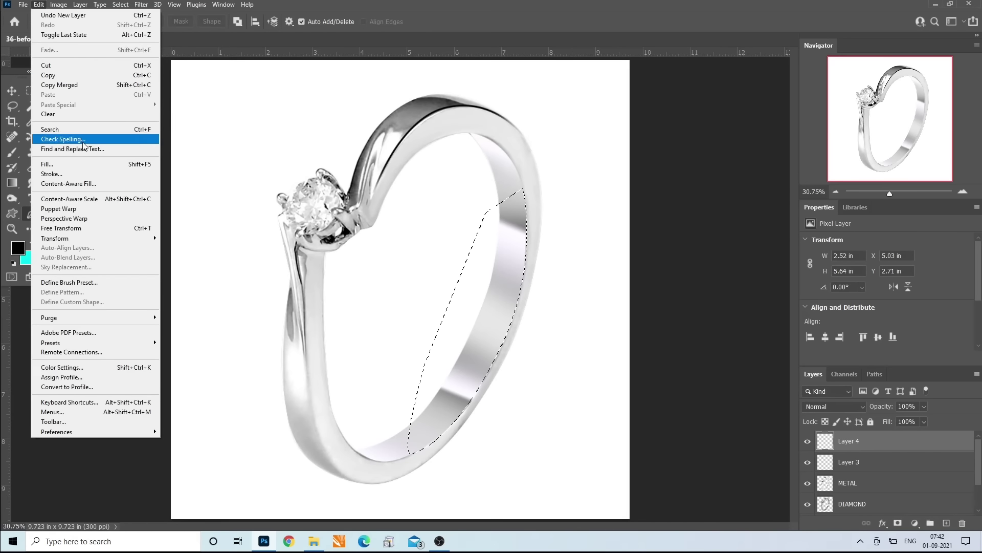
pyautogui.click(95, 174)
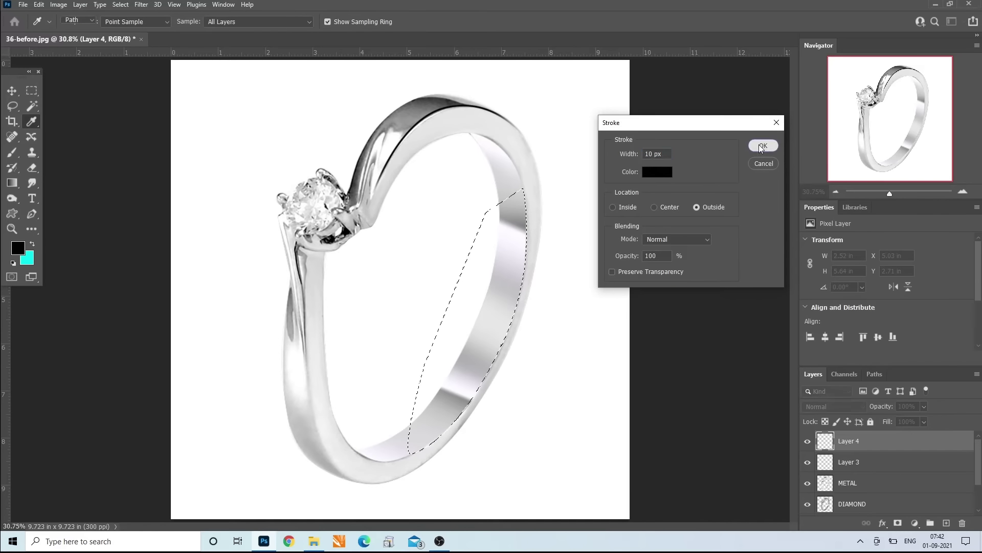
pyautogui.click(759, 144)
pyautogui.hotkey('ctrl', 'd')
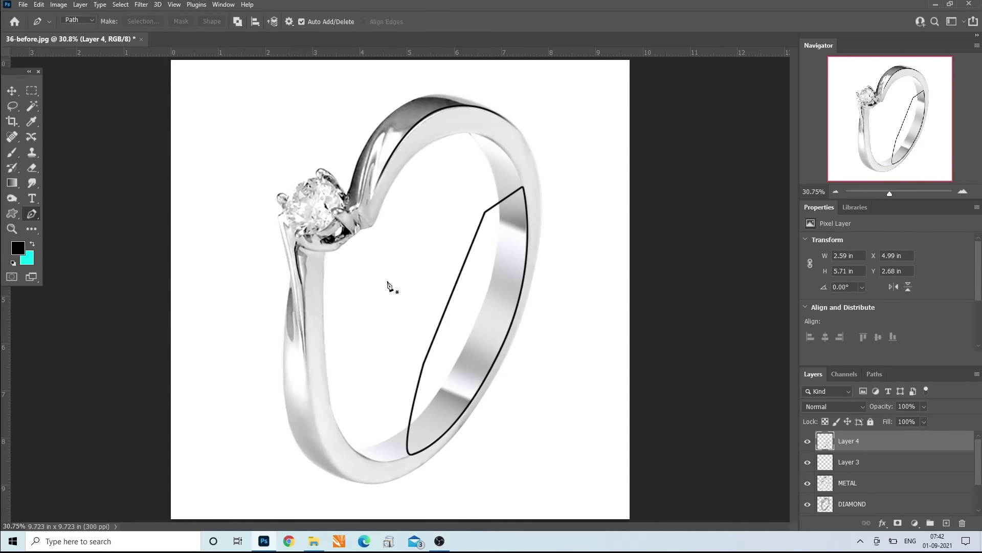
# Step: Enclose the unwanted inner part of the new outline with a Pen selection and delete it, keeping only the line along the band's edge
pyautogui.moveTo(418, 465); pyautogui.dragTo(419, 433)
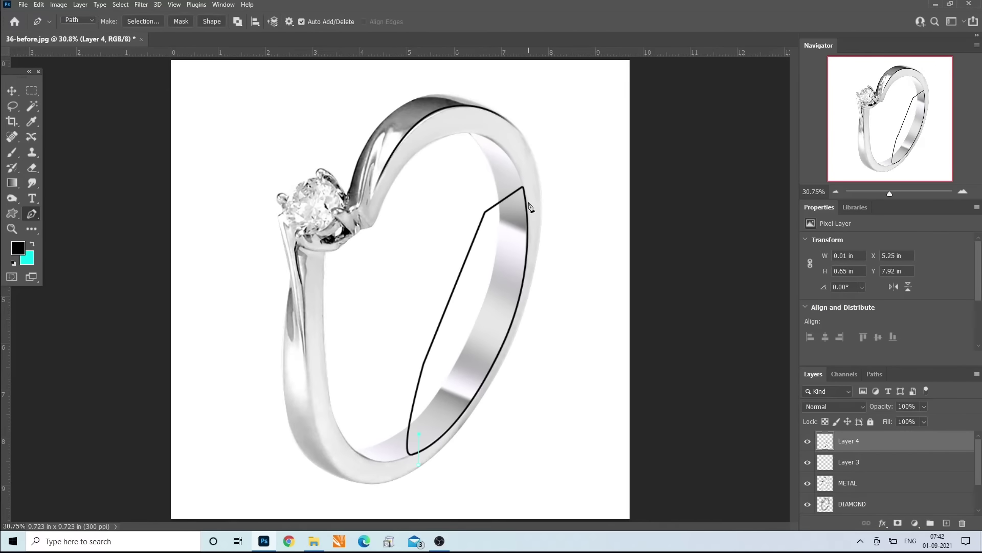
pyautogui.click(509, 157)
pyautogui.click(407, 295)
pyautogui.click(369, 440)
pyautogui.click(408, 473)
pyautogui.hotkey('ctrl', 'Return')
pyautogui.press('Delete')
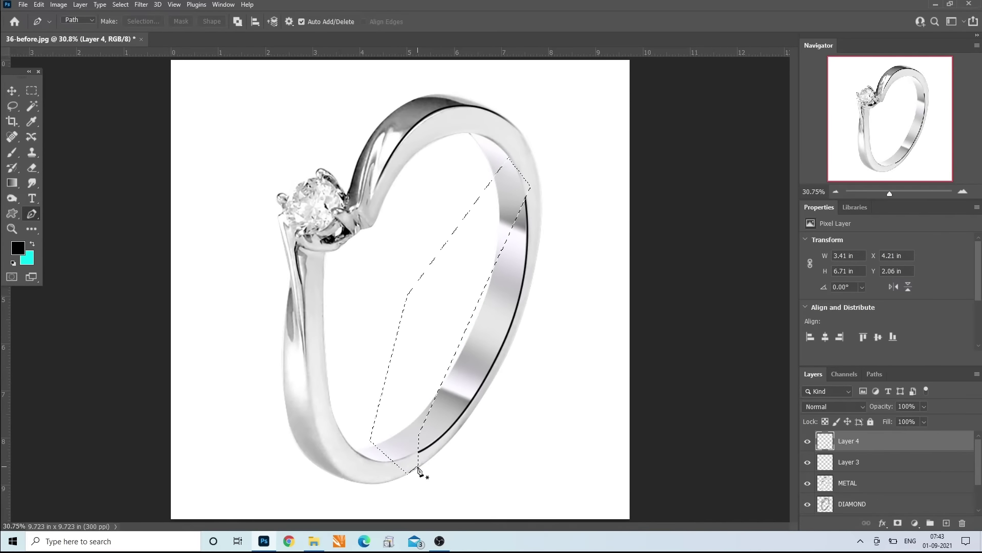
# Step: Clear the selection and fade out the lower end of the inner band's black edge line with the Eraser
pyautogui.hotkey('ctrl', 'd')
pyautogui.click(29, 171)
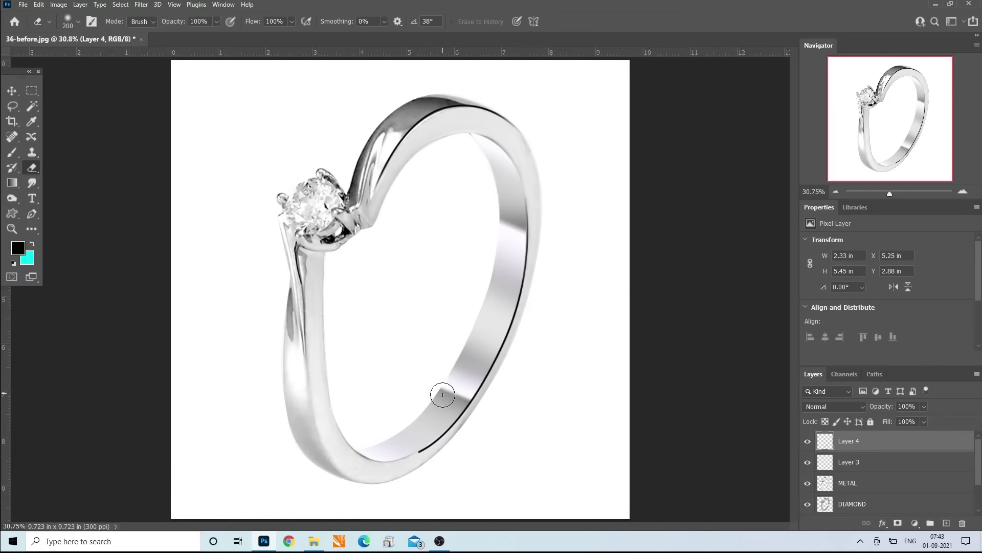
pyautogui.moveTo(449, 423)
pyautogui.mouseDown()
pyautogui.moveTo(420, 450)
pyautogui.moveTo(452, 417)
pyautogui.moveTo(451, 395)
pyautogui.moveTo(379, 478)
pyautogui.mouseUp()
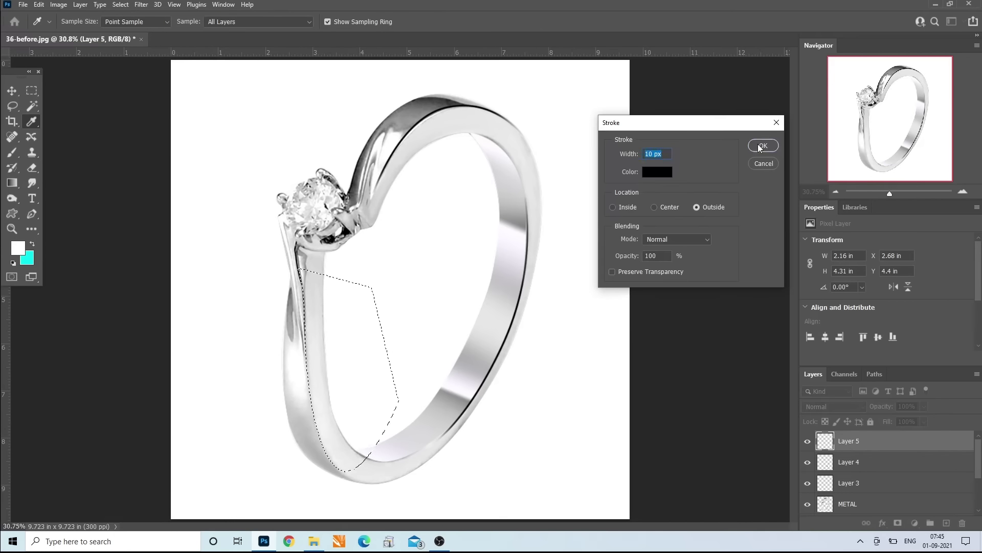
# Step: Outline the selection along the lower front band's crease with a 10 px black outside stroke and deselect
pyautogui.click(758, 143)
pyautogui.hotkey('ctrl', 'd')
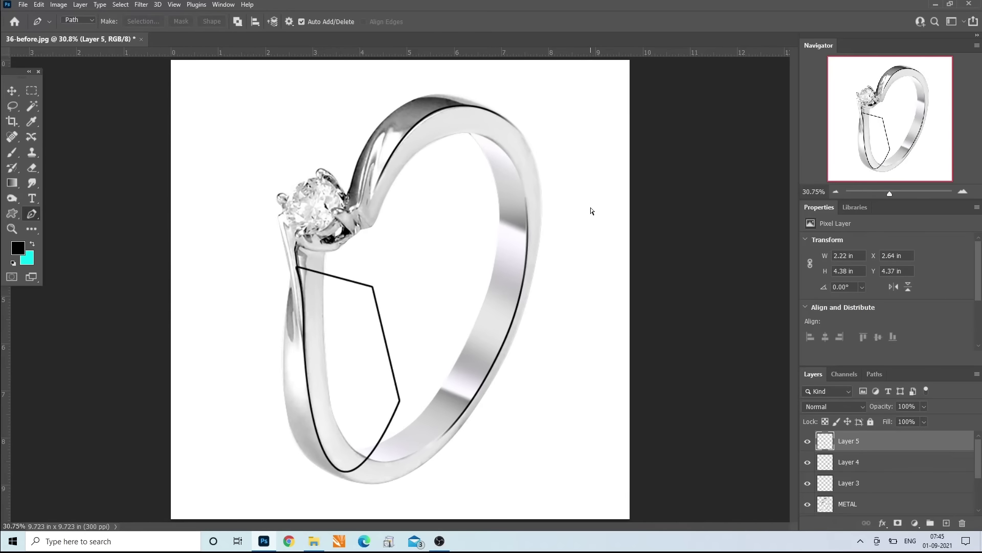
# Step: Enclose the unwanted part of the new outline inside the ring with a Pen selection, delete it, and deselect, keeping only the crease line
pyautogui.moveTo(294, 264); pyautogui.dragTo(333, 360)
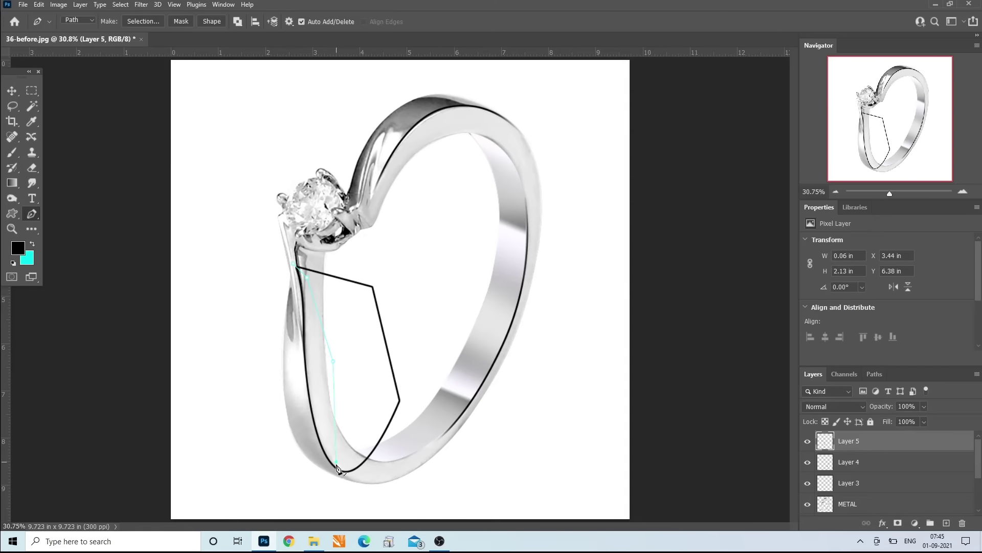
pyautogui.moveTo(344, 479); pyautogui.dragTo(350, 486)
pyautogui.click(401, 464)
pyautogui.click(402, 311)
pyautogui.click(374, 257)
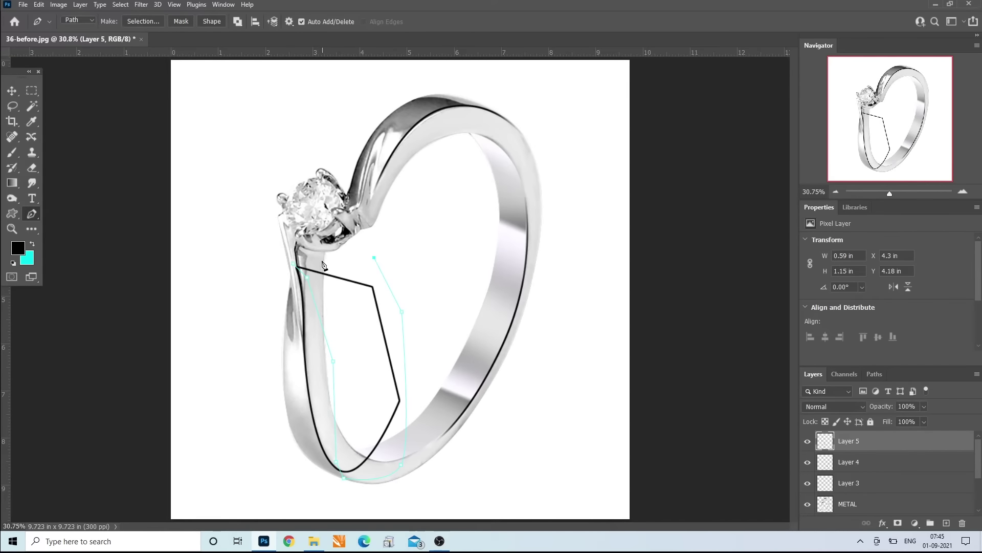
pyautogui.click(294, 264)
pyautogui.press('Return')
pyautogui.keyDown('ctrl'); pyautogui.click(294, 264); pyautogui.keyUp('ctrl')
pyautogui.hotkey('ctrl', 'Return')
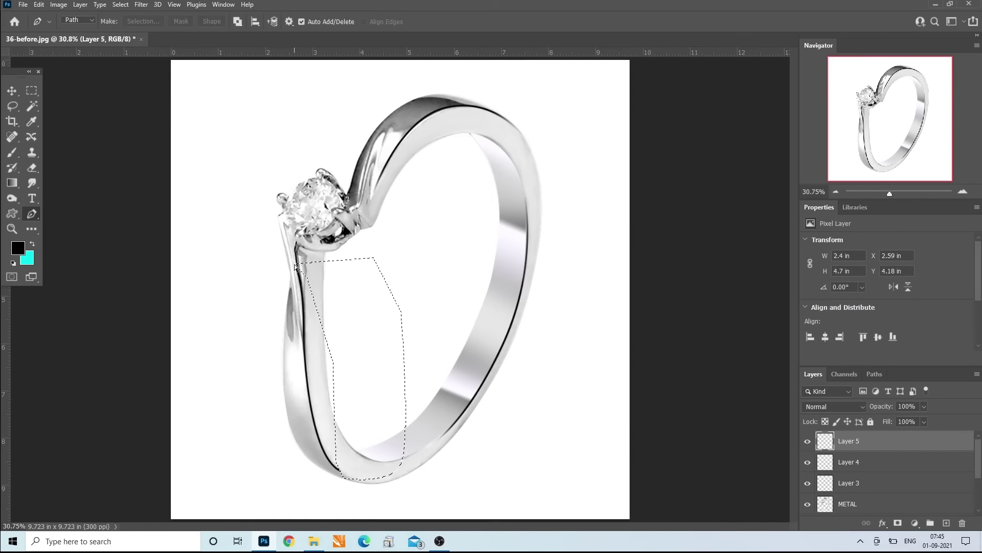
pyautogui.hotkey('ctrl', 'd')
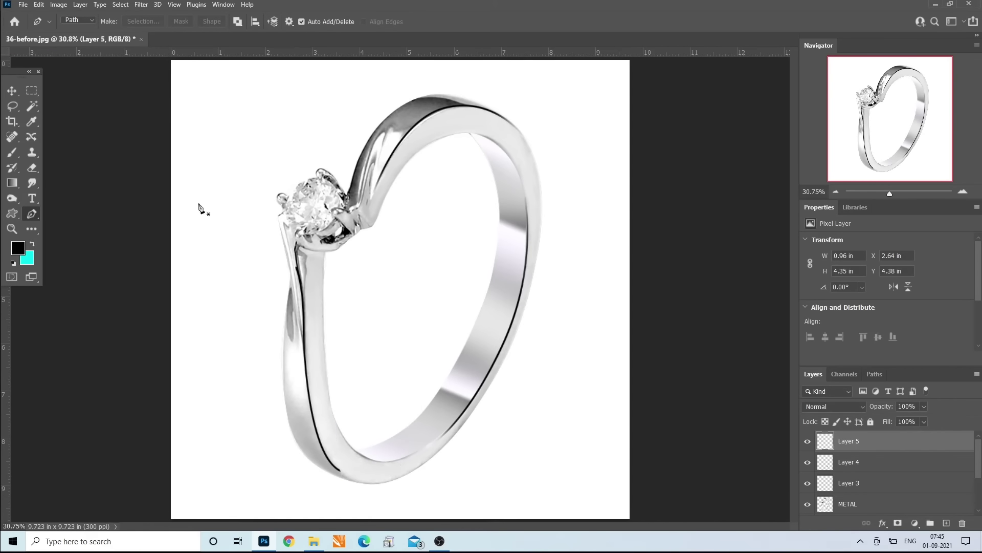
# Step: Merge Layer 5, Layer 4, Layer 3 and METAL into a single layer
pyautogui.click(29, 171)
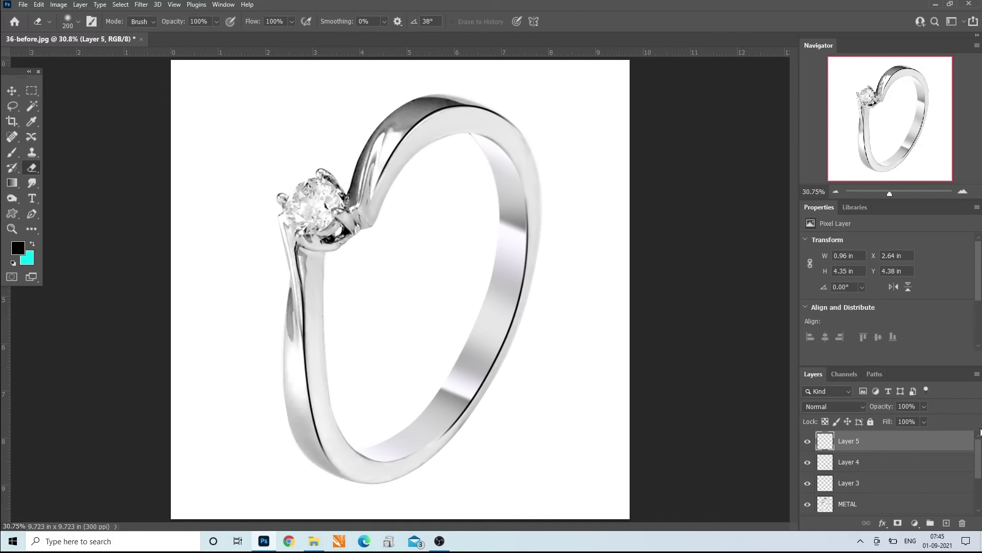
pyautogui.scroll(-1, 981, 449)
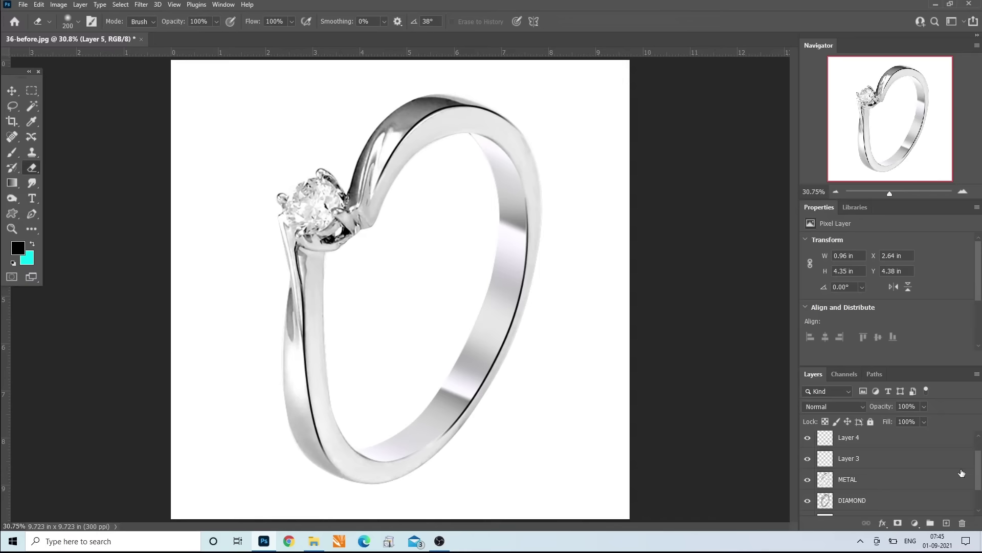
pyautogui.keyDown('shift'); pyautogui.click(891, 487); pyautogui.keyUp('shift')
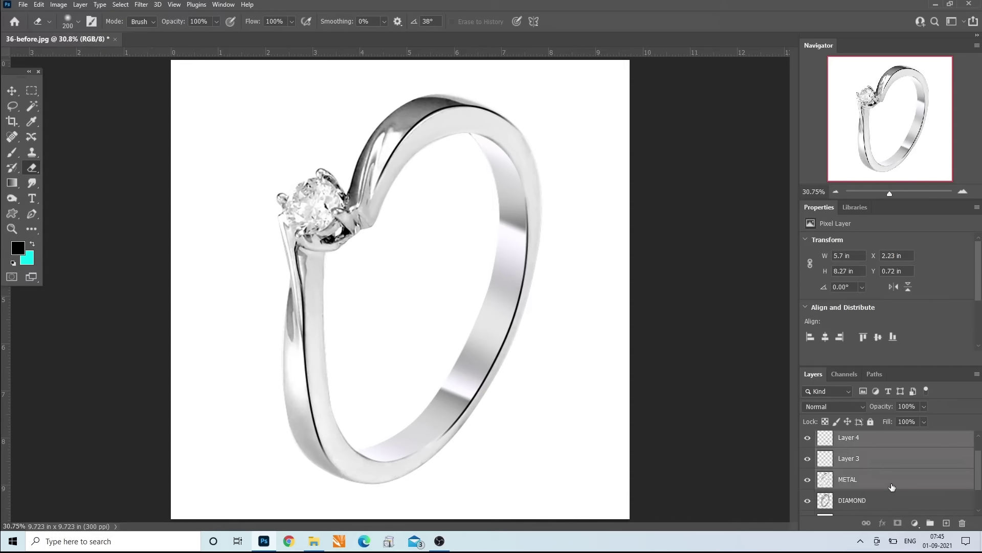
pyautogui.hotkey('ctrl', 'e')
# Step: Deepen the merged metal layer's contrast with Levels, setting the black input level to 54
pyautogui.hotkey('ctrl', 'l')
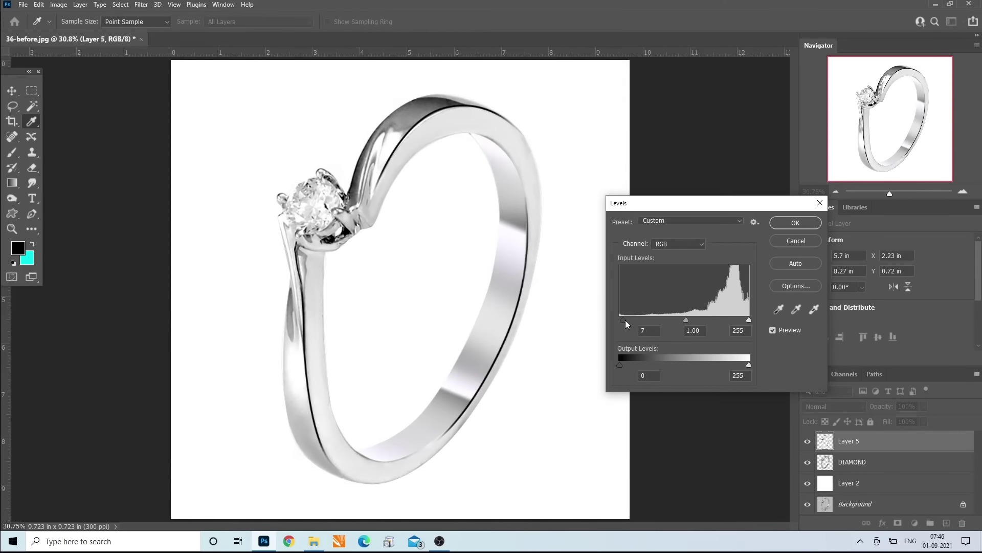
pyautogui.moveTo(625, 321); pyautogui.dragTo(647, 328)
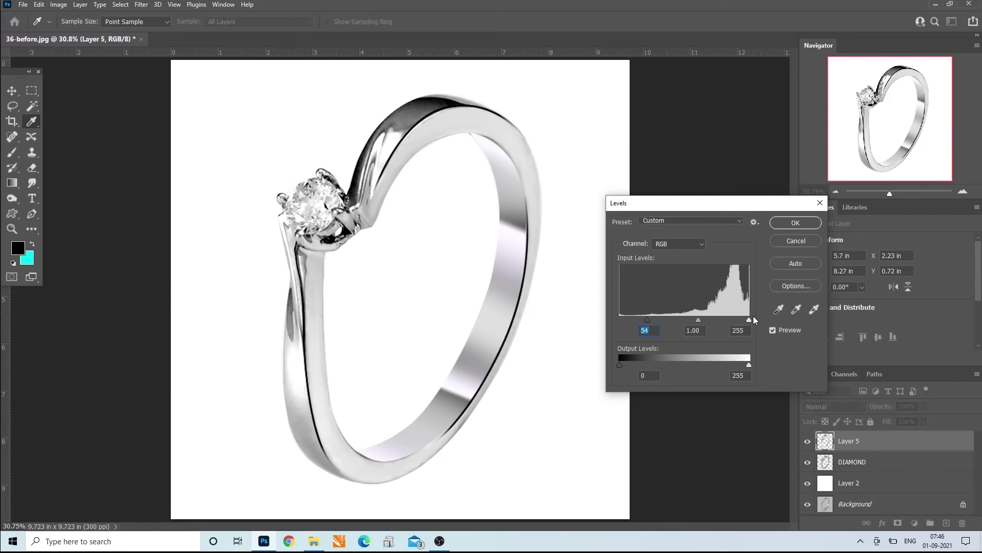
pyautogui.moveTo(746, 321); pyautogui.dragTo(746, 321)
pyautogui.click(795, 223)
pyautogui.press('e')
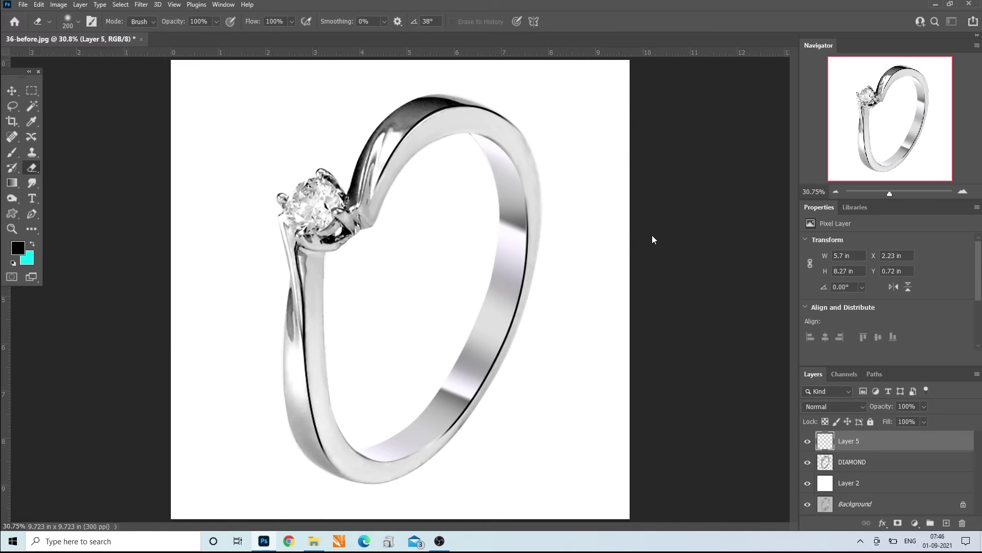
pyautogui.click(35, 220)
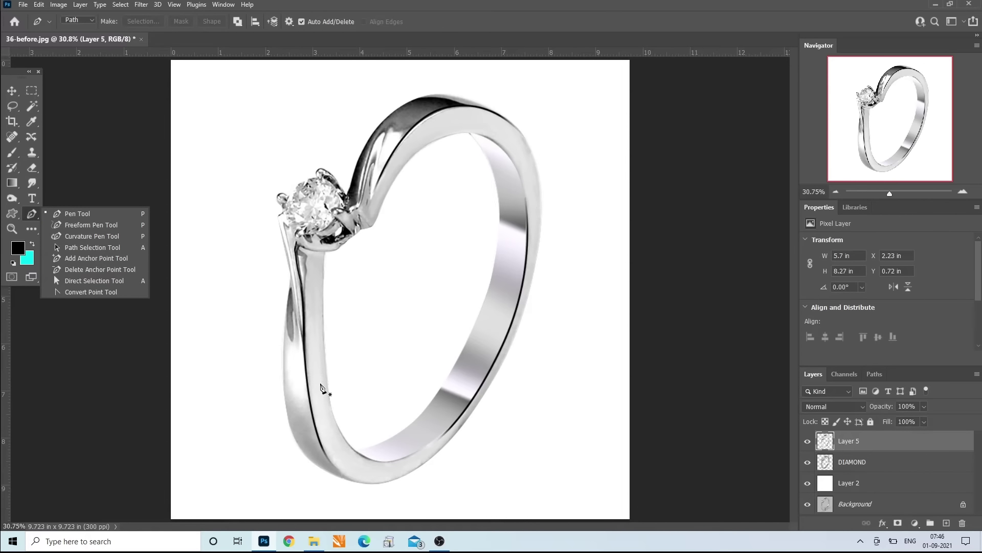
pyautogui.click(31, 183)
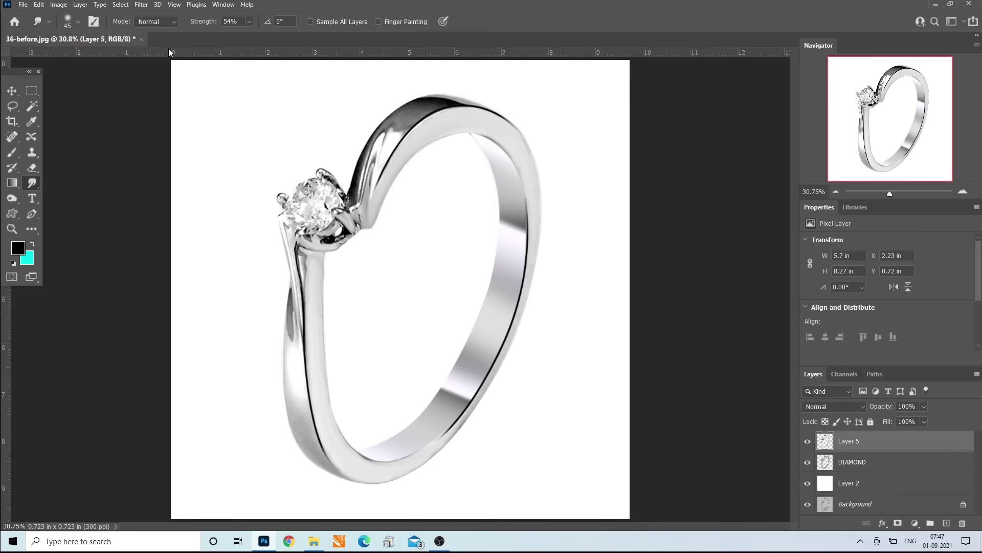
# Step: Sharpen the merged metal layer with Unsharp Mask, using an amount of 138% and a radius of 2.9 pixels
pyautogui.click(141, 5)
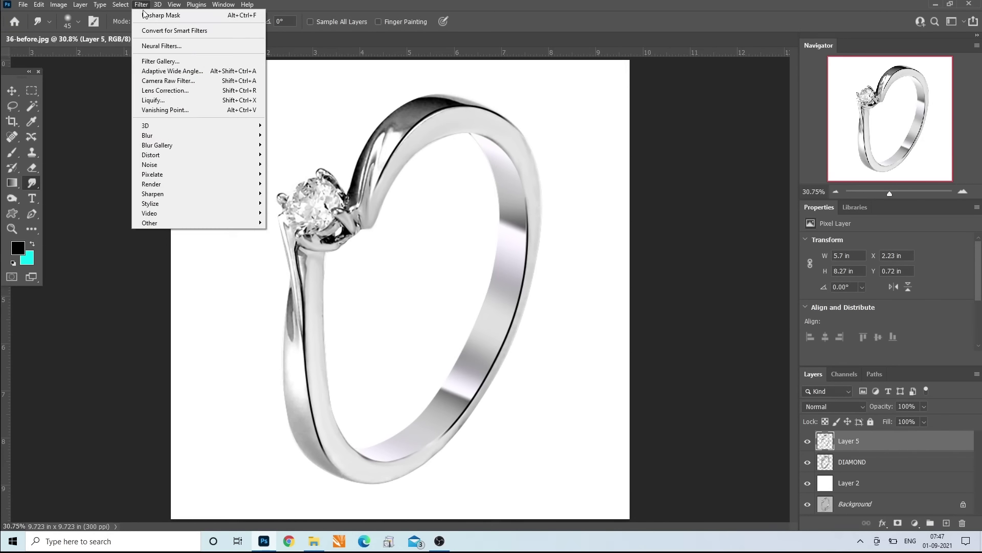
pyautogui.click(148, 18)
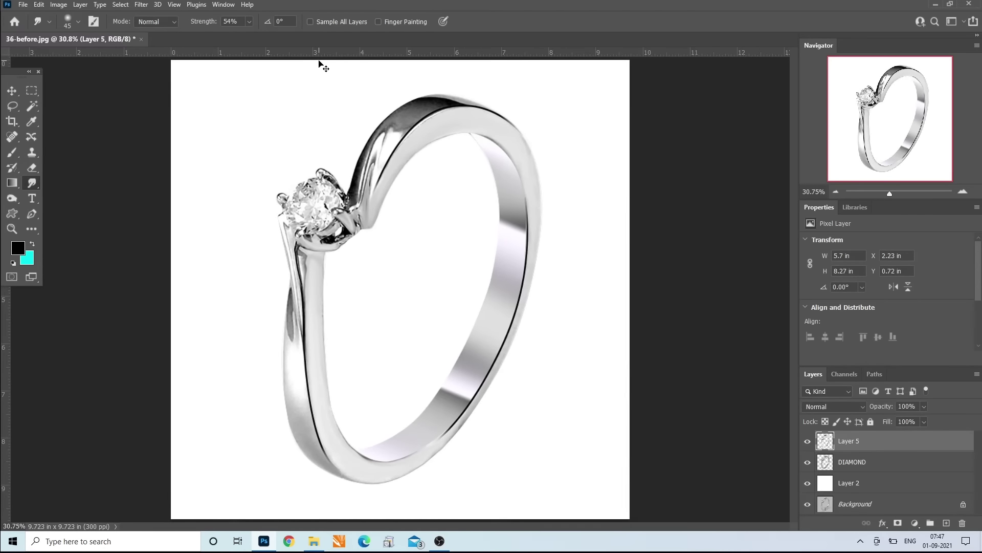
pyautogui.click(141, 5)
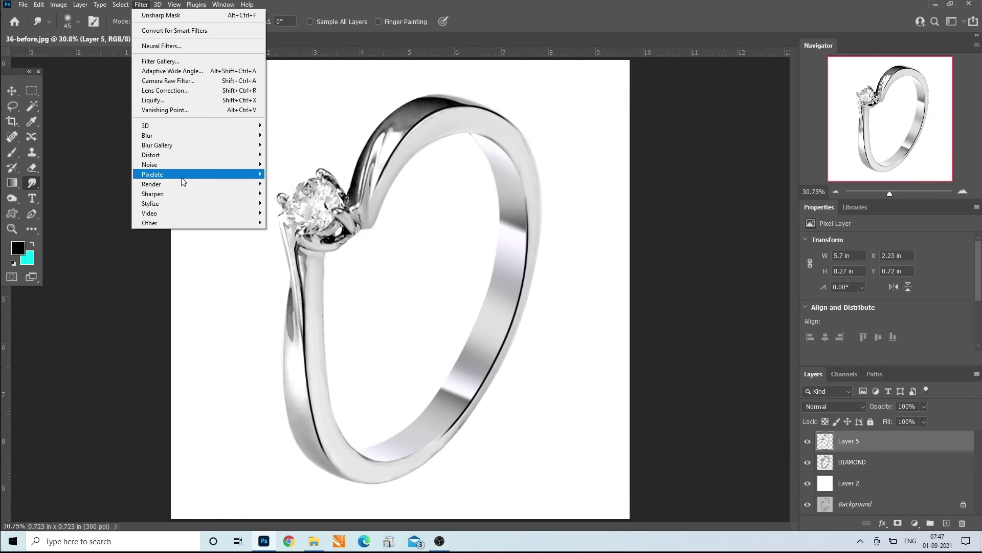
pyautogui.moveTo(188, 194)
pyautogui.click(289, 243)
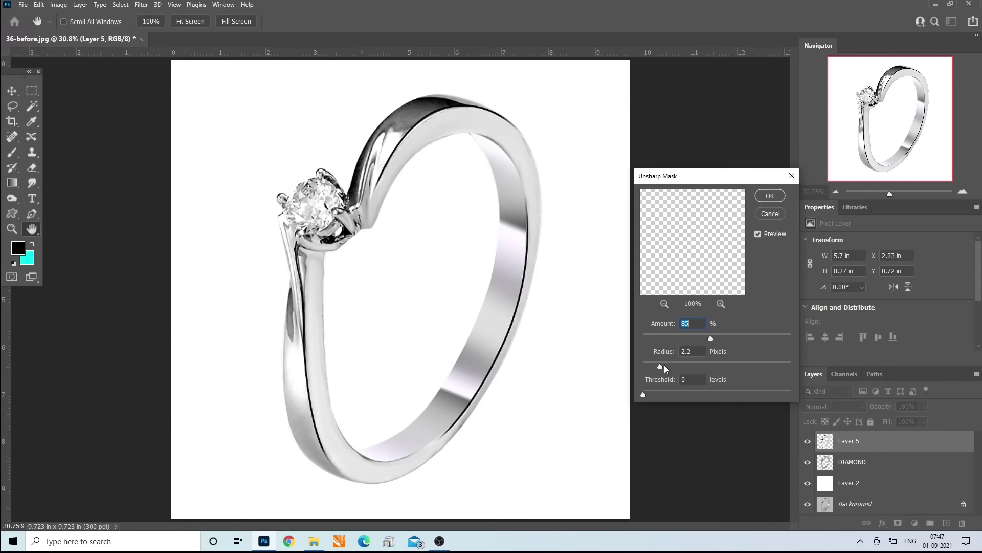
pyautogui.click(665, 365)
pyautogui.moveTo(728, 339); pyautogui.dragTo(738, 341)
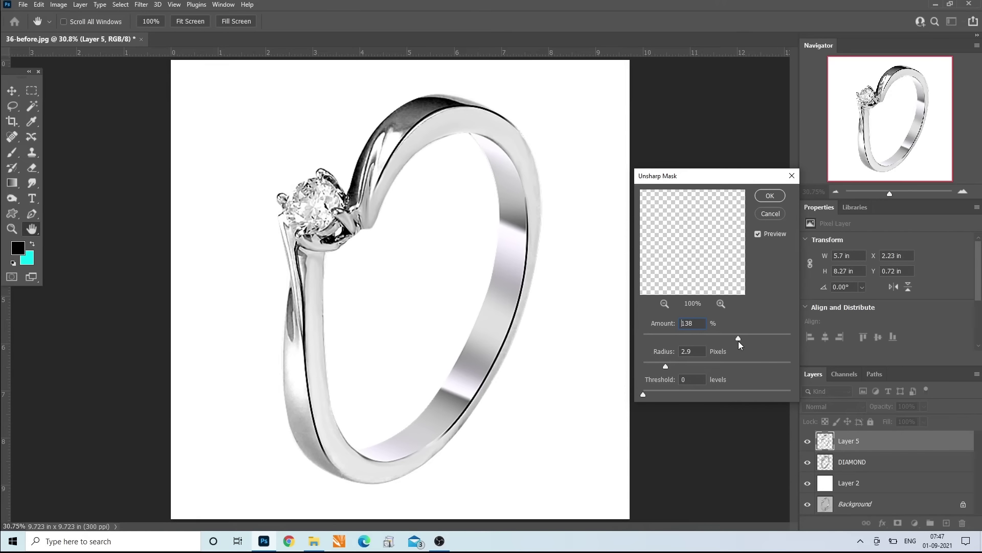
pyautogui.click(768, 197)
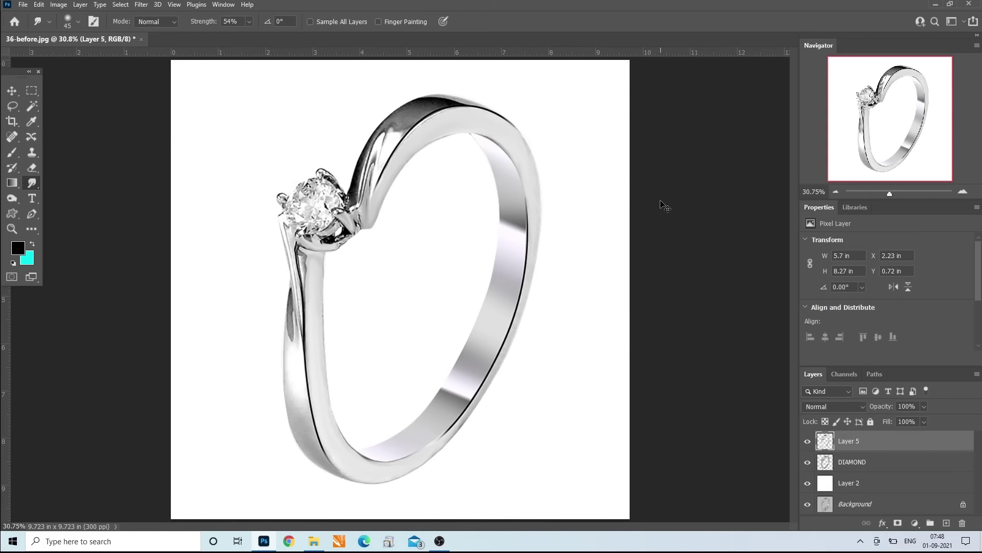
# Step: Boost the metal layer's contrast with Levels, setting the black input to 26 and the white input to 245
pyautogui.hotkey('ctrl', 'l')
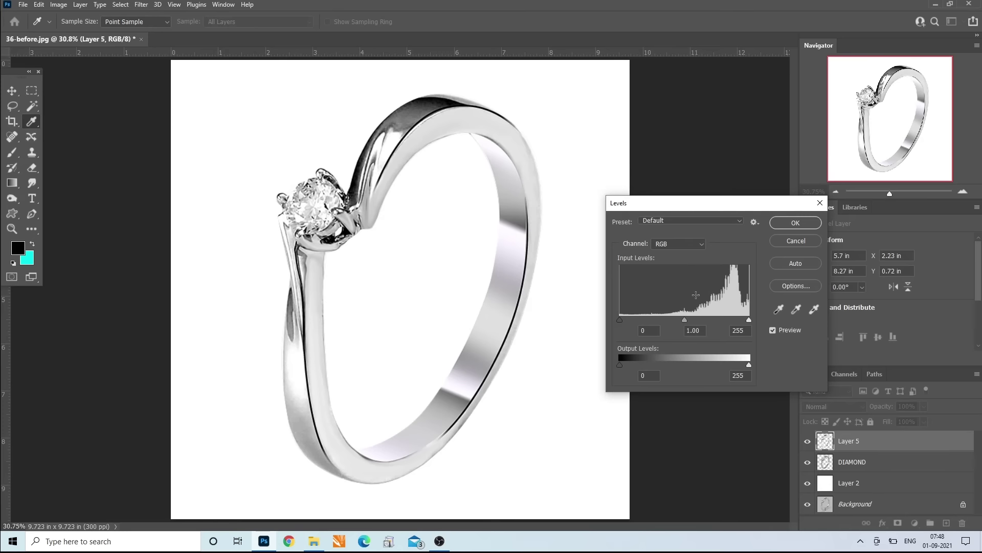
pyautogui.moveTo(744, 322); pyautogui.dragTo(748, 320)
pyautogui.moveTo(621, 318); pyautogui.dragTo(623, 318)
pyautogui.moveTo(743, 320); pyautogui.dragTo(744, 321)
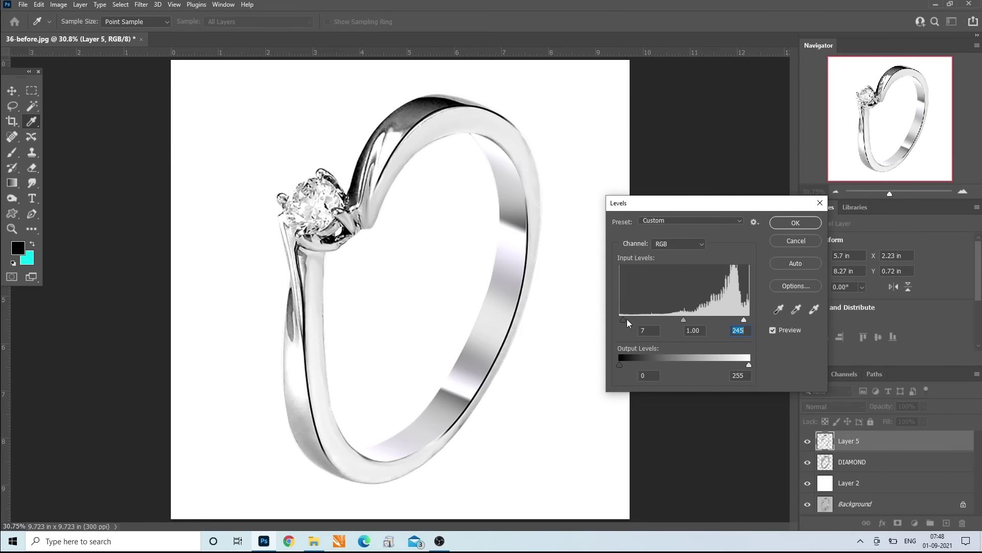
pyautogui.moveTo(627, 319); pyautogui.dragTo(628, 318)
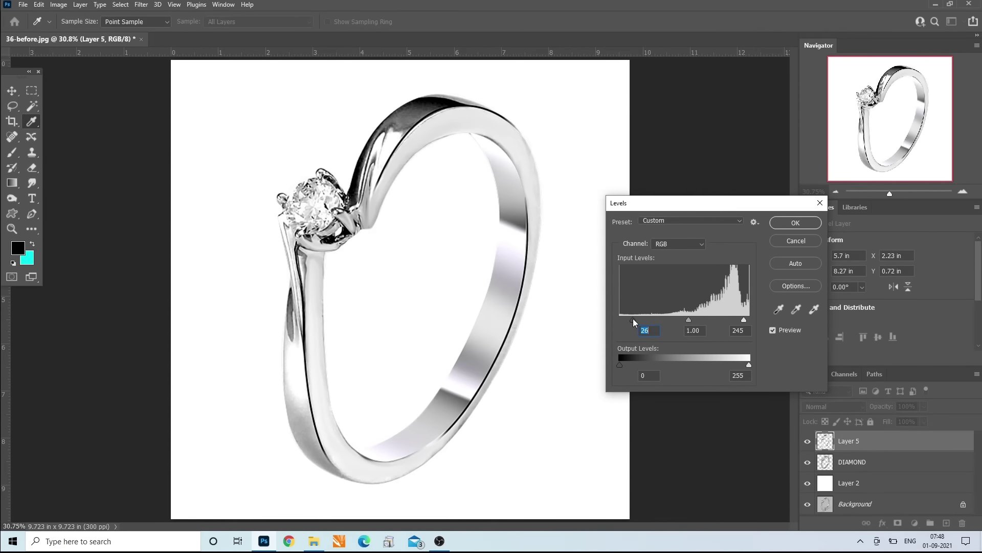
pyautogui.click(781, 223)
pyautogui.press('r')
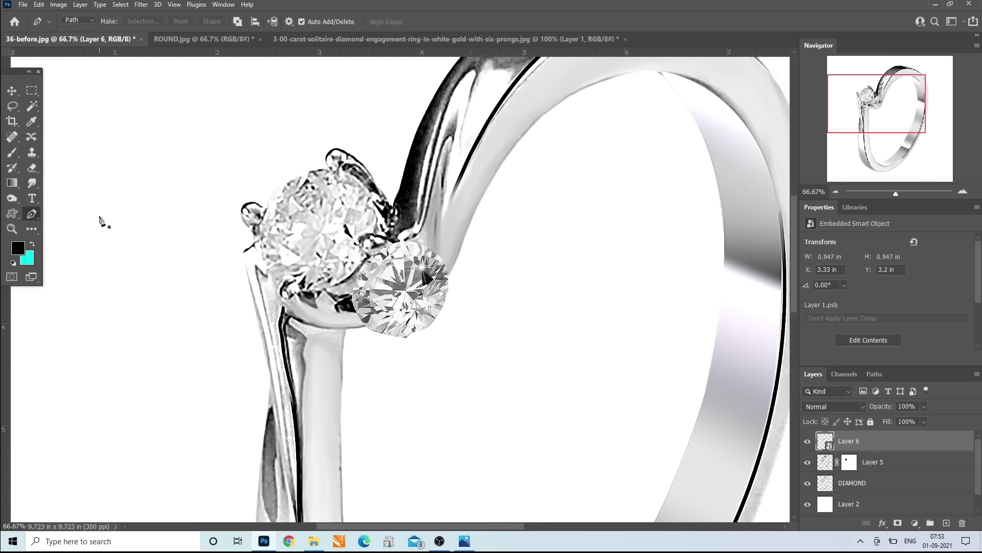
# Step: Move the stock diamond over the ring's stone and scale it to about 29.6% width and 29.9% height to fit the setting
pyautogui.click(11, 91)
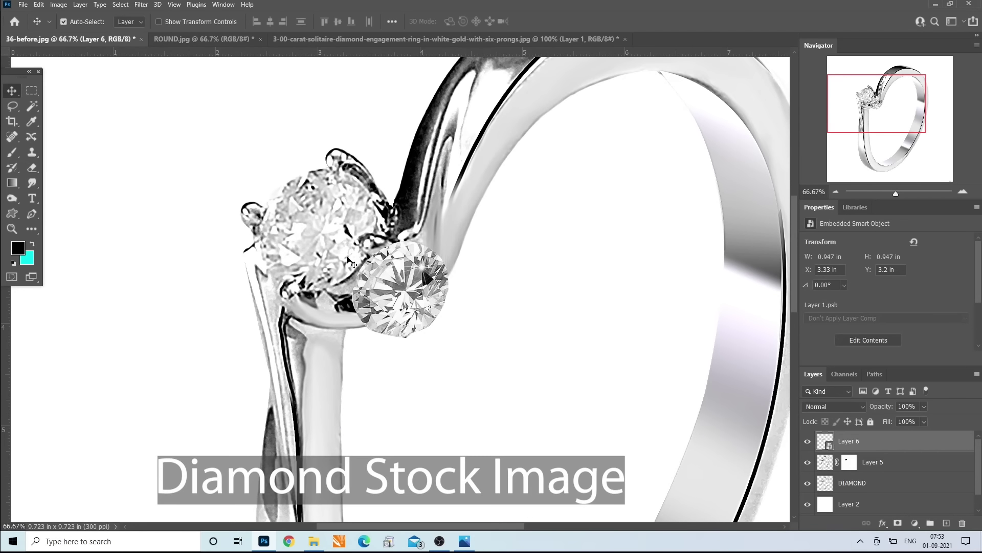
pyautogui.moveTo(402, 291); pyautogui.dragTo(314, 227)
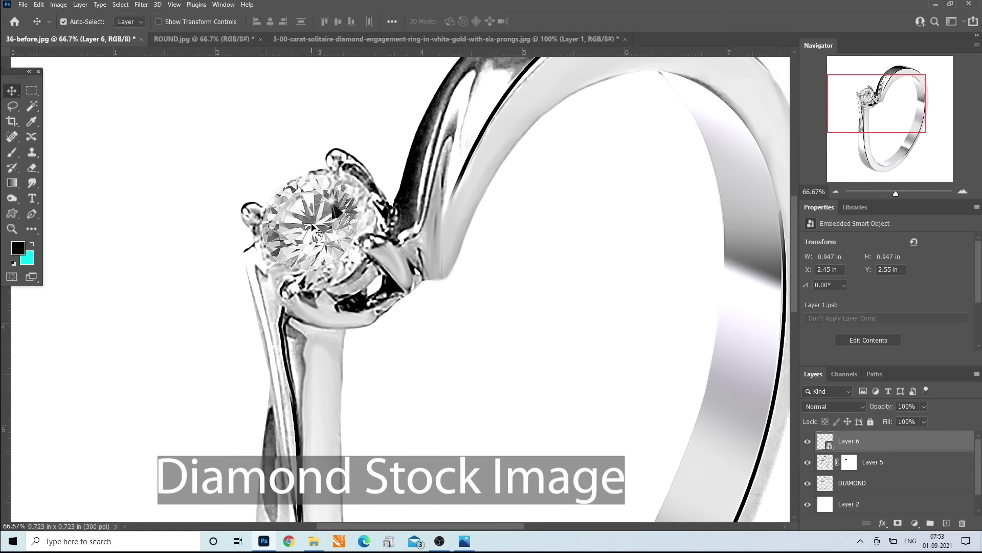
pyautogui.hotkey('ctrl', 't')
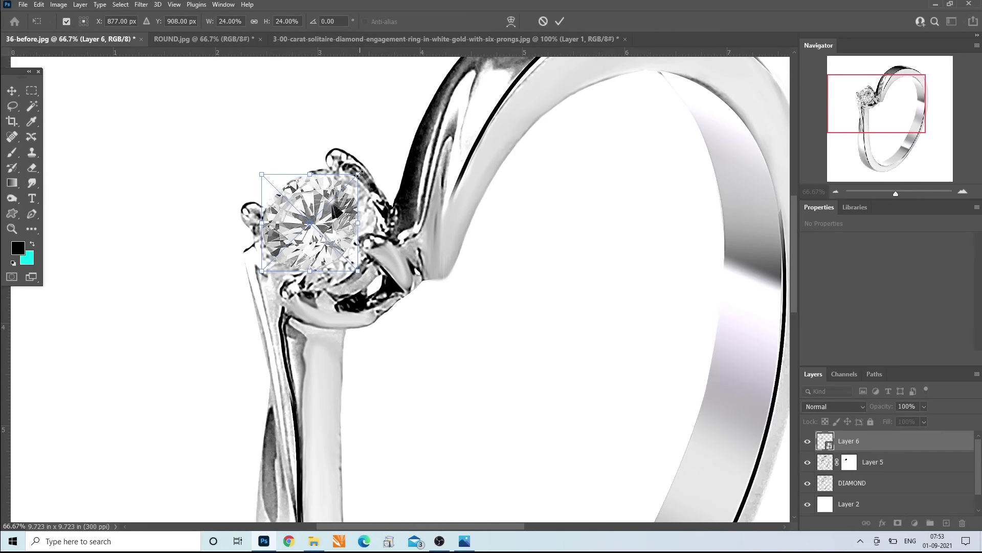
pyautogui.moveTo(358, 174); pyautogui.dragTo(347, 196)
pyautogui.moveTo(383, 293)
pyautogui.mouseDown()
pyautogui.moveTo(375, 273)
pyautogui.moveTo(377, 289)
pyautogui.mouseUp()
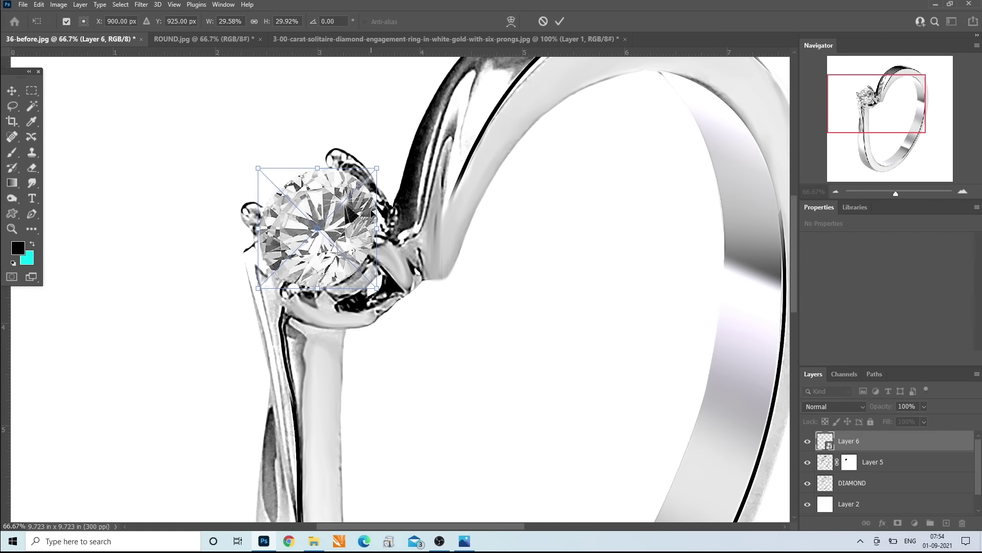
pyautogui.press('Return')
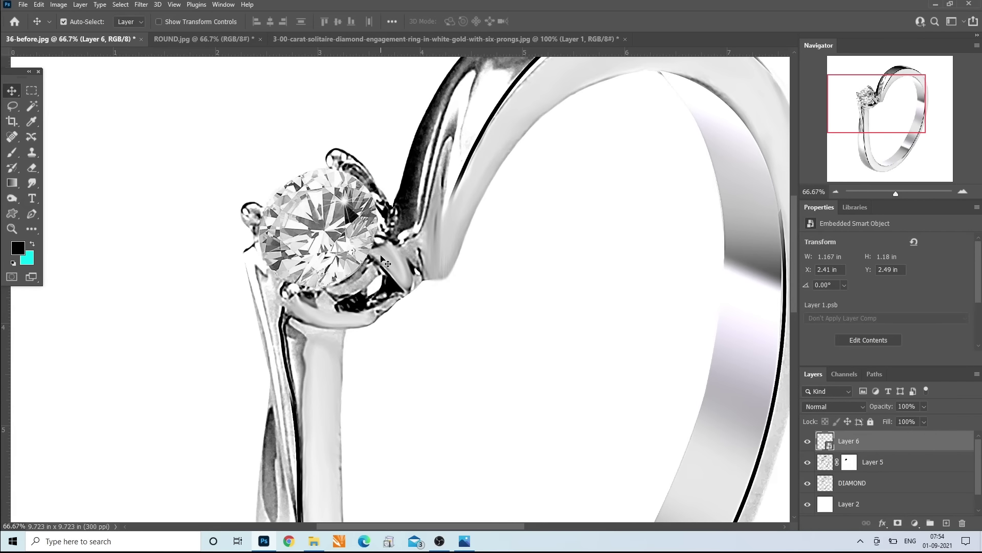
# Step: Brighten the stock diamond with Levels by lowering the white input level to 232
pyautogui.hotkey('ctrl', 'l')
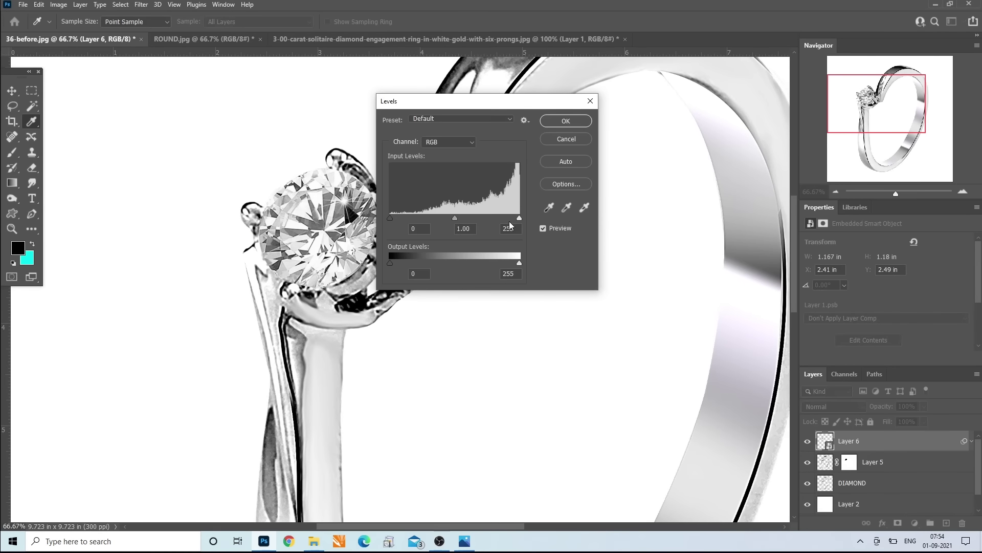
pyautogui.moveTo(518, 218)
pyautogui.mouseDown()
pyautogui.moveTo(498, 219)
pyautogui.moveTo(508, 219)
pyautogui.mouseUp()
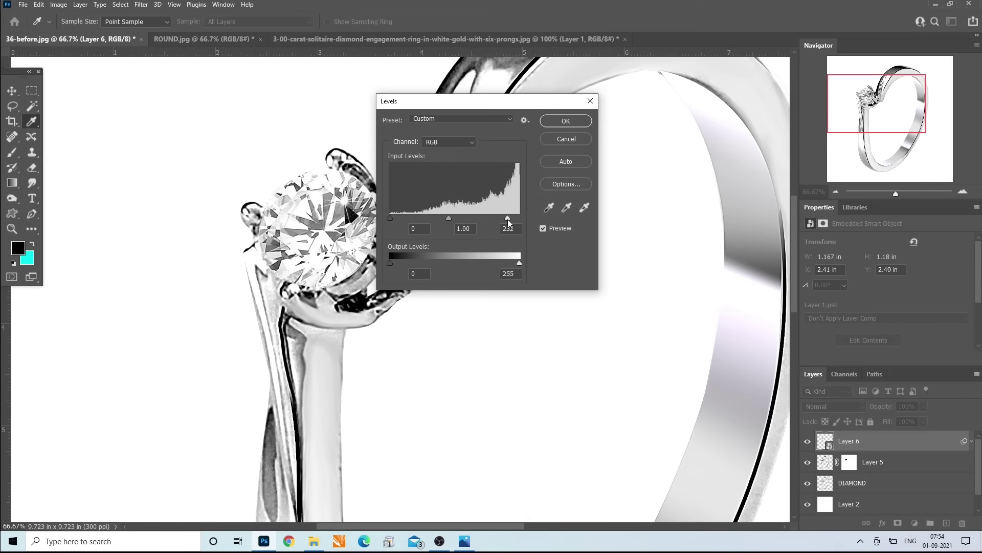
pyautogui.click(566, 121)
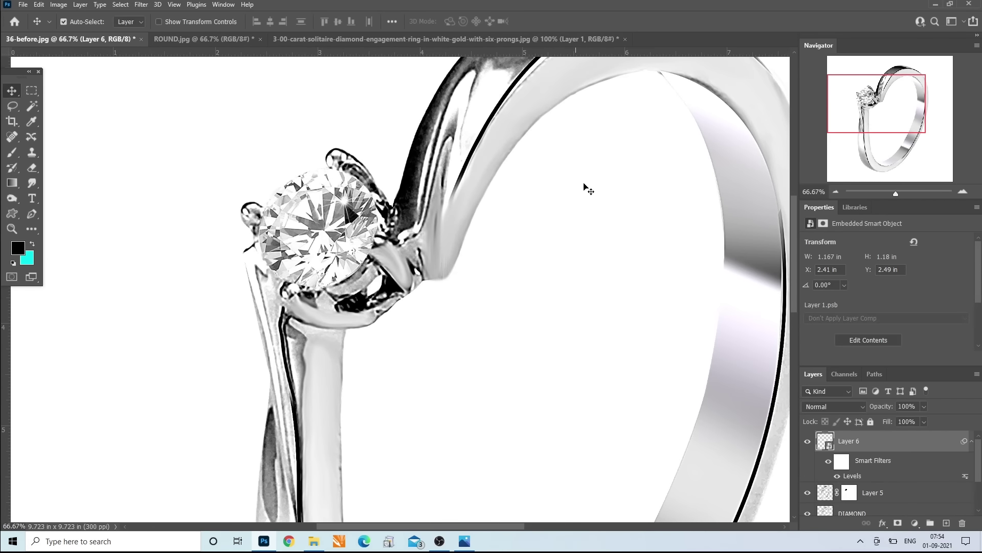
# Step: Add a hide-all mask to the stock diamond layer and paint white with a 100 px brush to reveal the diamond inside the prongs
pyautogui.keyDown('alt'); pyautogui.click(897, 524); pyautogui.keyUp('alt')
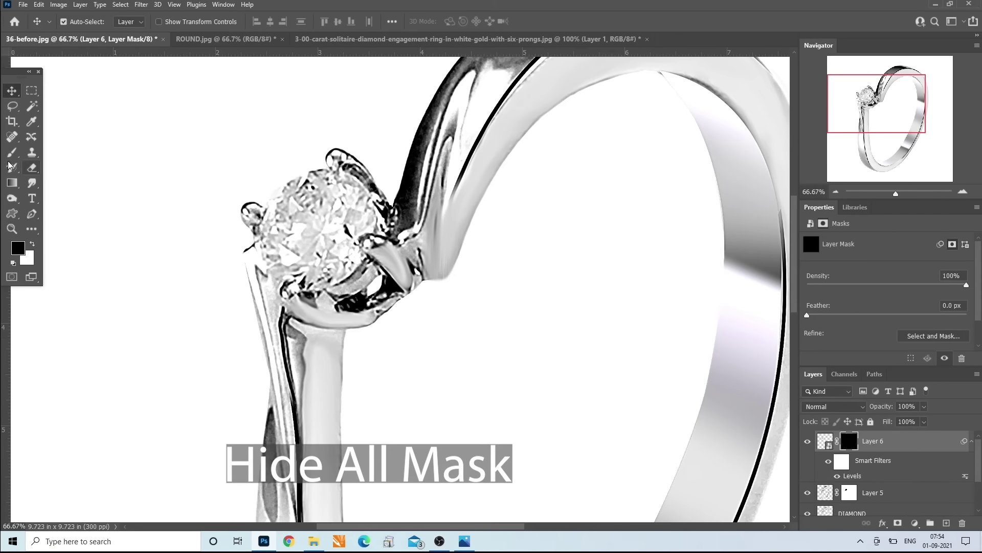
pyautogui.press('b')
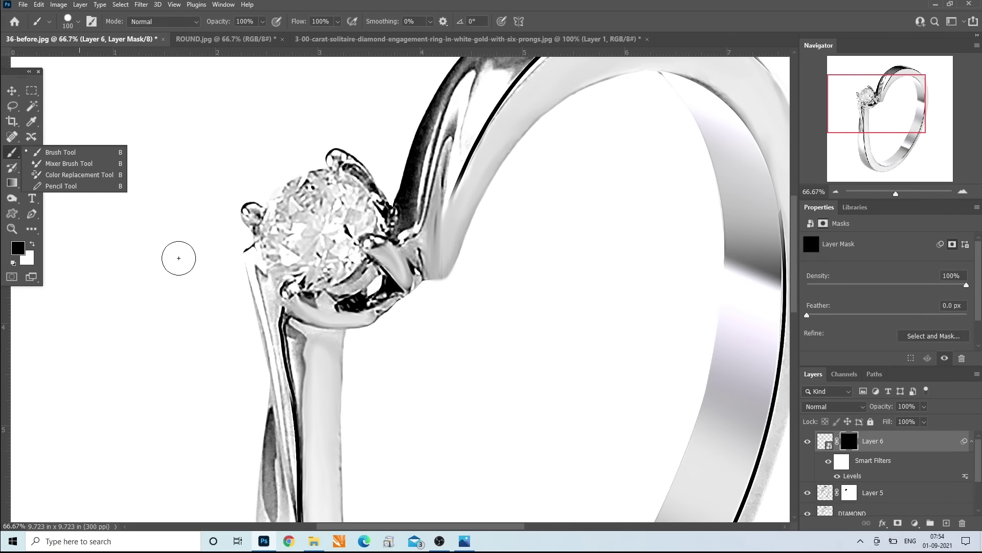
pyautogui.press('x')
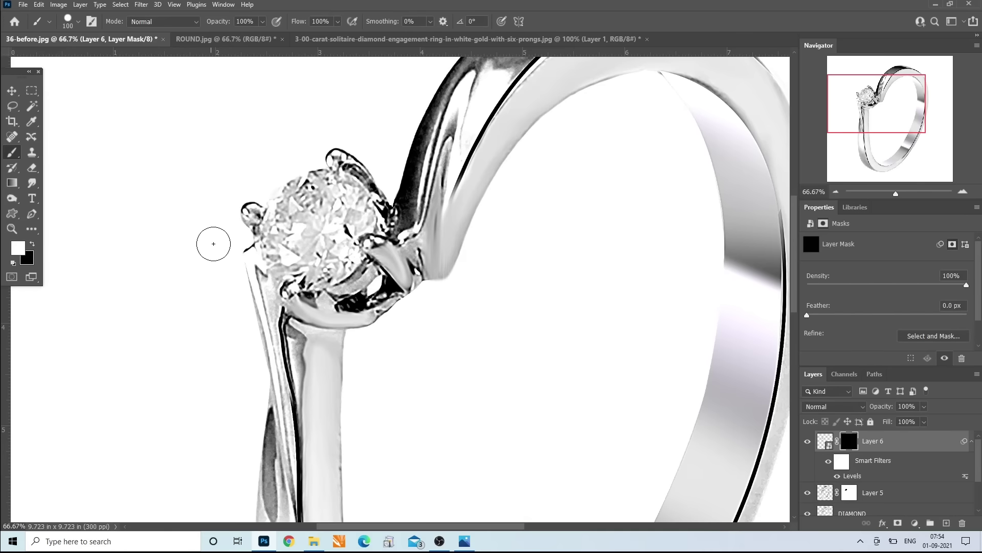
pyautogui.moveTo(293, 212)
pyautogui.mouseDown()
pyautogui.moveTo(312, 190)
pyautogui.moveTo(272, 245)
pyautogui.moveTo(279, 262)
pyautogui.moveTo(273, 255)
pyautogui.moveTo(310, 268)
pyautogui.moveTo(348, 258)
pyautogui.moveTo(332, 233)
pyautogui.moveTo(357, 214)
pyautogui.moveTo(348, 191)
pyautogui.moveTo(307, 194)
pyautogui.moveTo(299, 230)
pyautogui.moveTo(351, 218)
pyautogui.moveTo(325, 244)
pyautogui.moveTo(333, 264)
pyautogui.moveTo(343, 257)
pyautogui.moveTo(313, 271)
pyautogui.moveTo(302, 255)
pyautogui.moveTo(284, 260)
pyautogui.moveTo(284, 223)
pyautogui.moveTo(302, 187)
pyautogui.moveTo(368, 215)
pyautogui.moveTo(348, 213)
pyautogui.moveTo(327, 251)
pyautogui.moveTo(346, 259)
pyautogui.moveTo(322, 269)
pyautogui.moveTo(286, 251)
pyautogui.moveTo(280, 215)
pyautogui.moveTo(307, 186)
pyautogui.moveTo(327, 185)
pyautogui.moveTo(328, 196)
pyautogui.mouseUp()
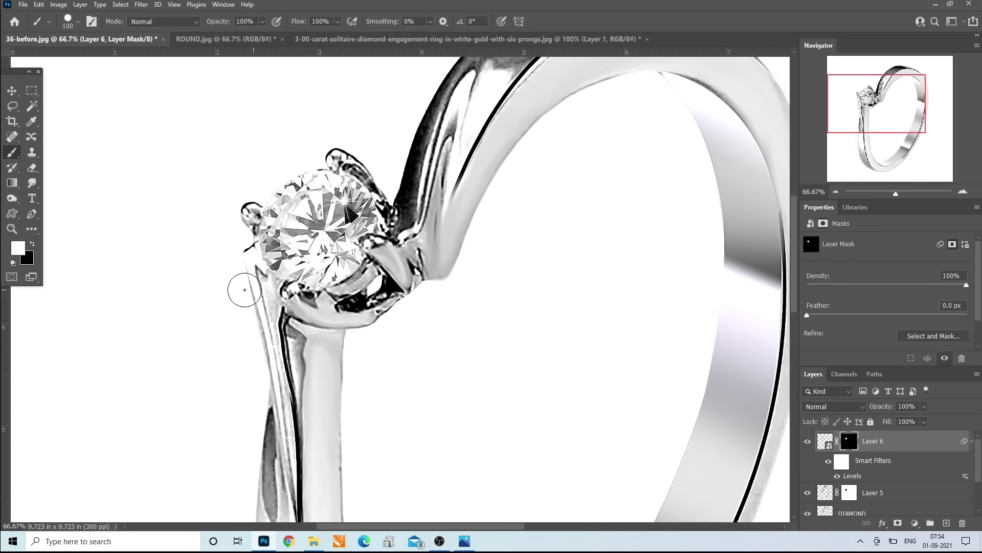
# Step: Load the ring's outline from the DIAMOND layer as a selection and add a new empty layer above the stock diamond
pyautogui.click(12, 228)
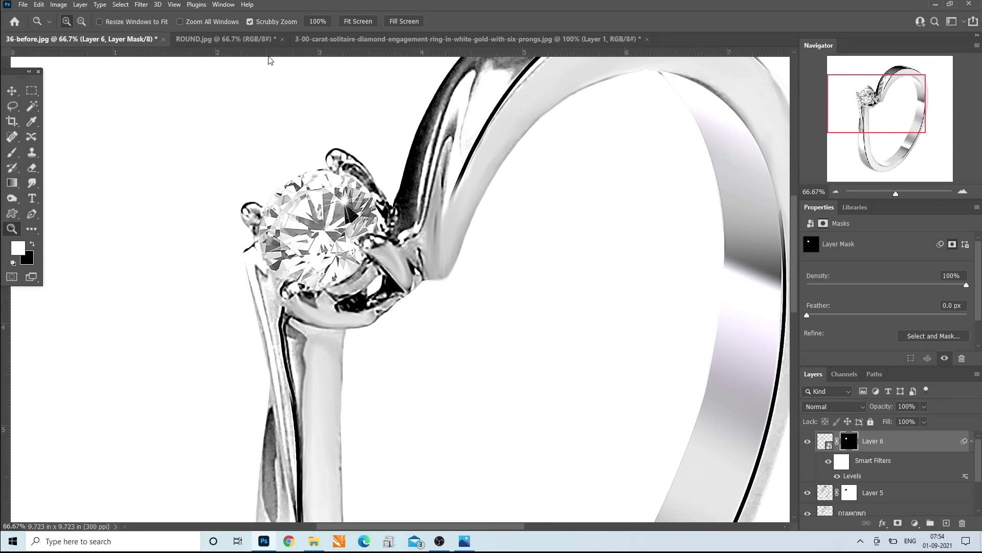
pyautogui.click(343, 21)
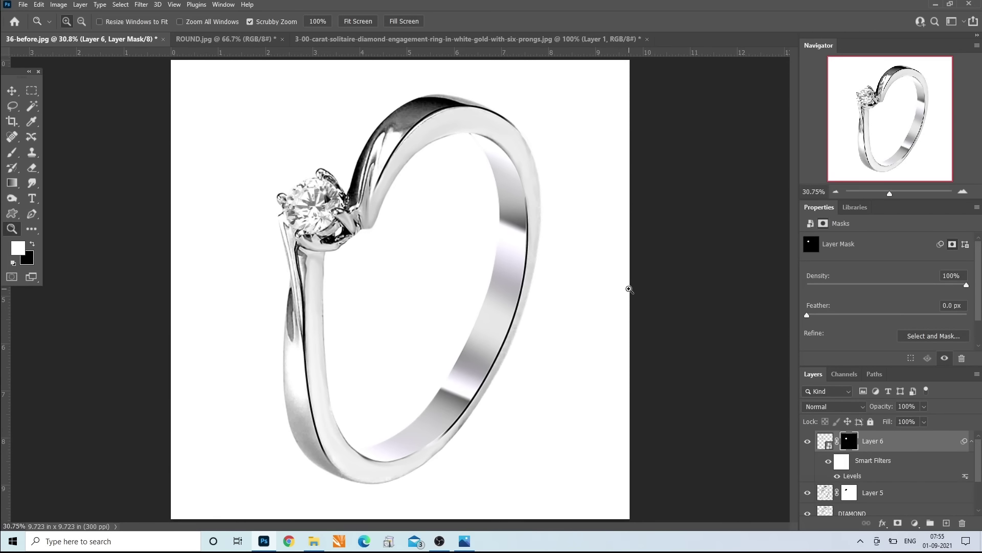
pyautogui.click(828, 496)
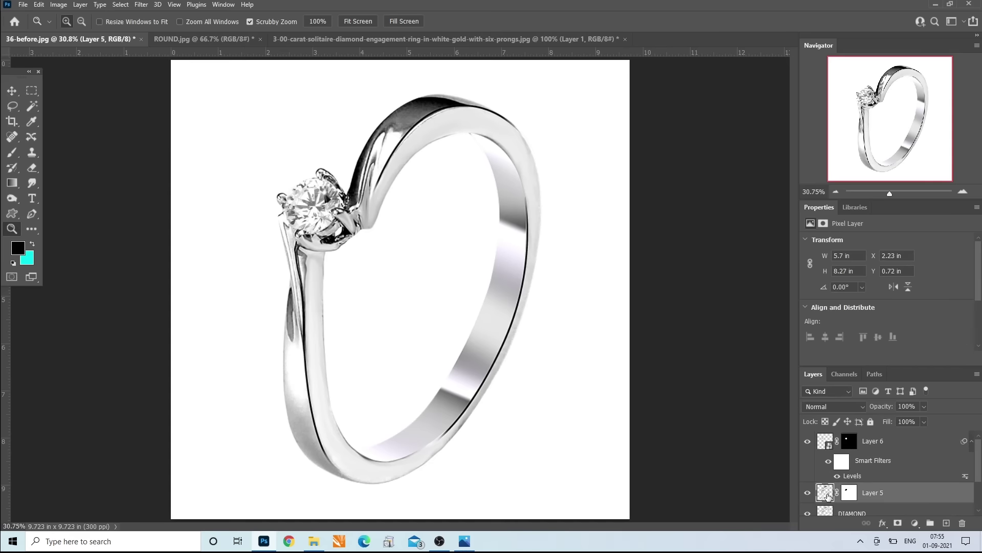
pyautogui.scroll(-3, 974, 450)
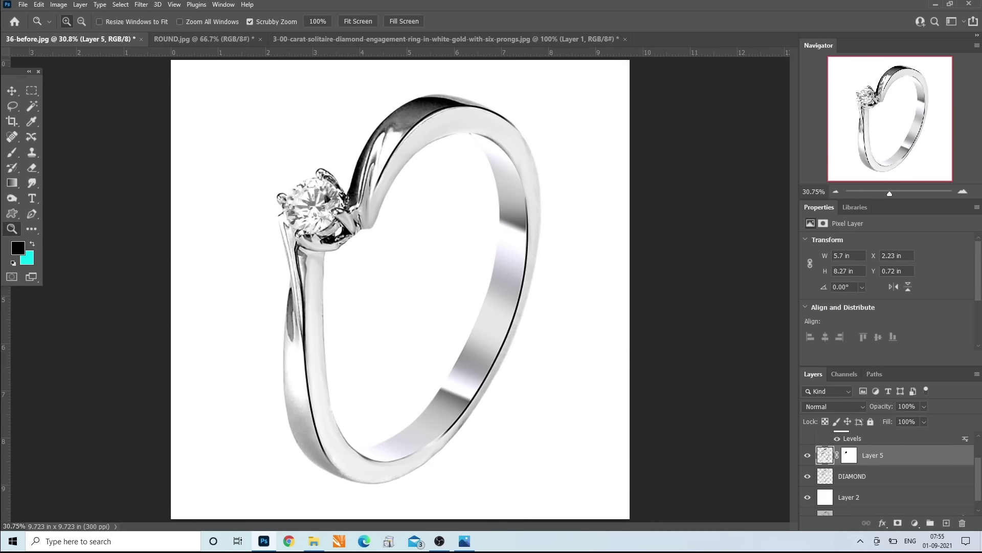
pyautogui.keyDown('ctrl'); pyautogui.click(830, 483); pyautogui.keyUp('ctrl')
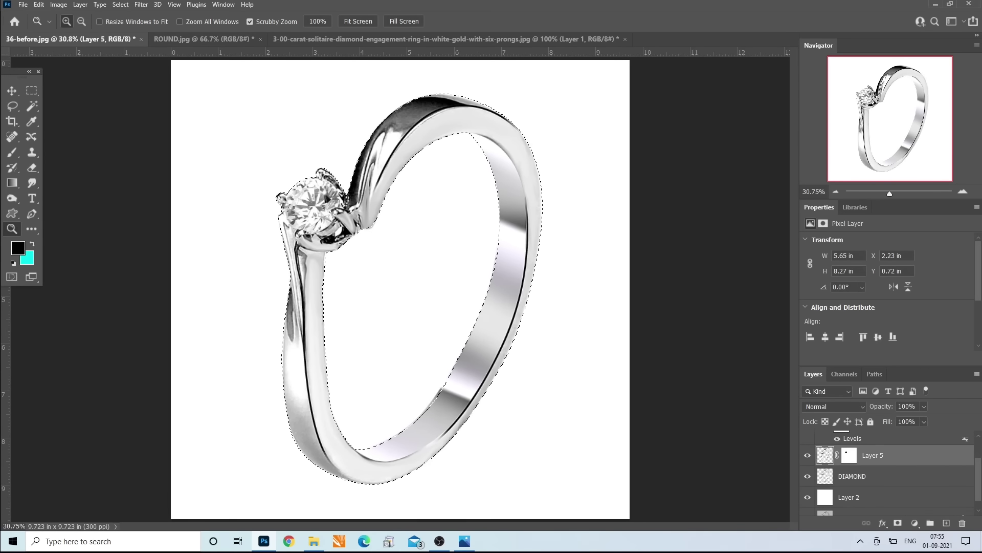
pyautogui.scroll(3, 978, 452)
pyautogui.click(947, 444)
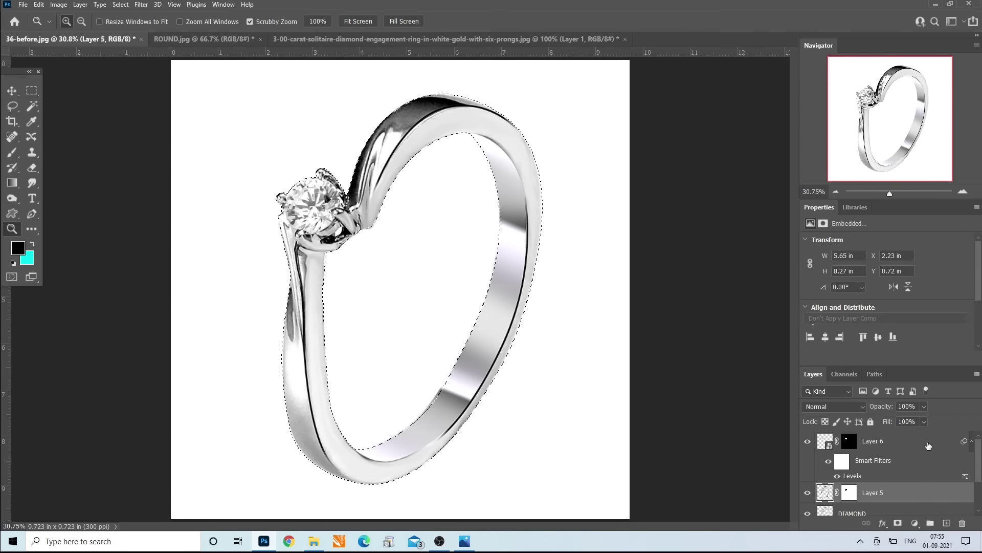
pyautogui.click(946, 522)
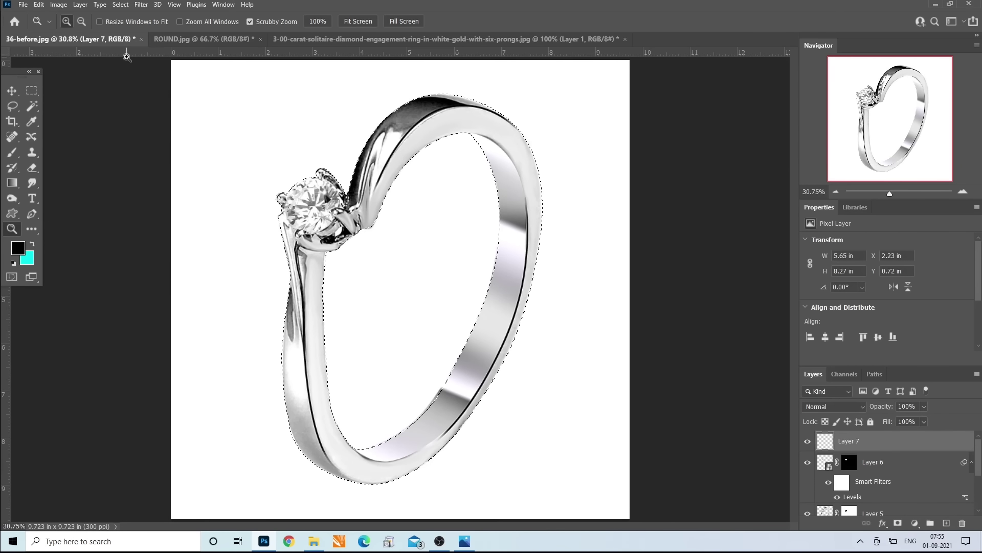
# Step: Stroke the ring selection on the new layer in black with a width of 1, located outside, and deselect
pyautogui.click(33, 5)
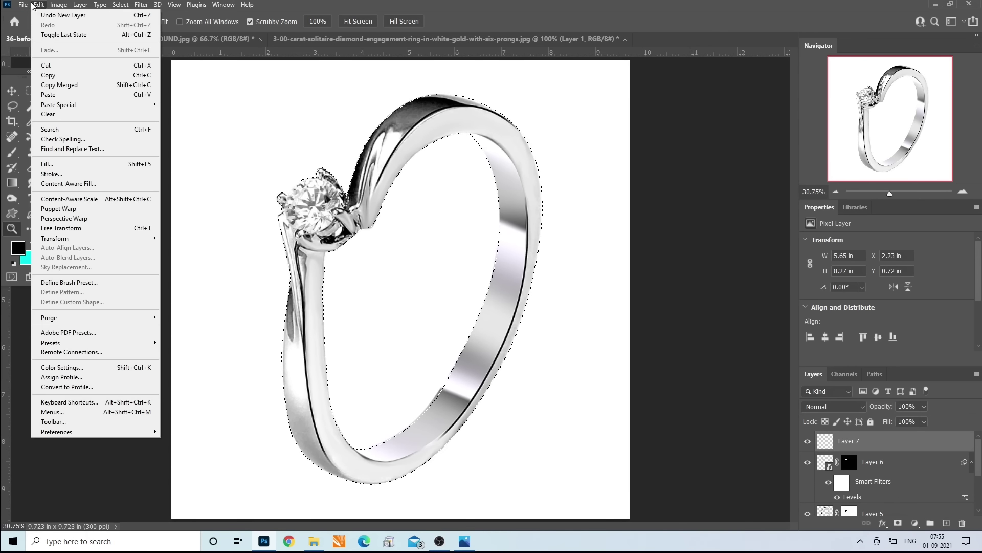
pyautogui.click(52, 174)
pyautogui.click(663, 178)
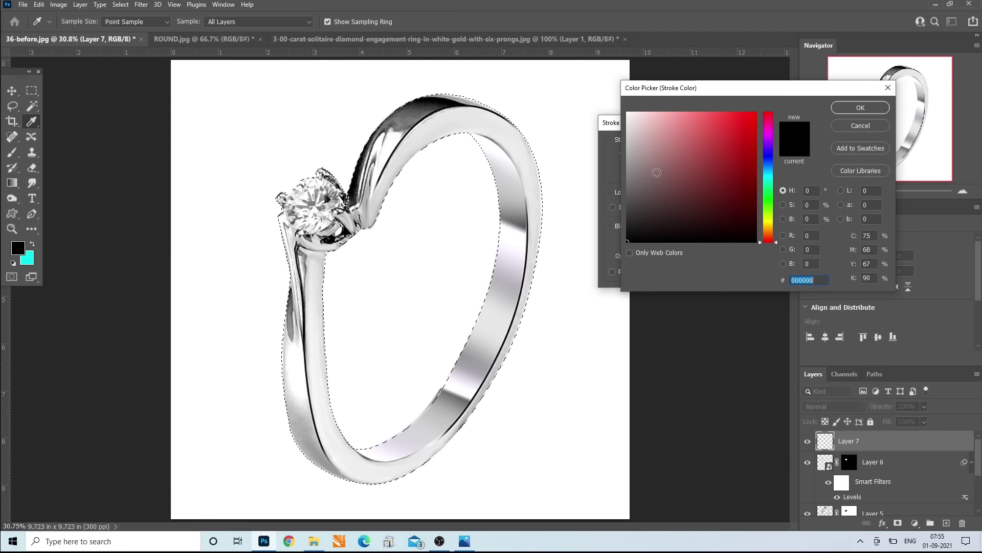
pyautogui.moveTo(645, 124)
pyautogui.mouseDown()
pyautogui.moveTo(819, 149)
pyautogui.moveTo(712, 127)
pyautogui.moveTo(649, 200)
pyautogui.moveTo(628, 251)
pyautogui.mouseUp()
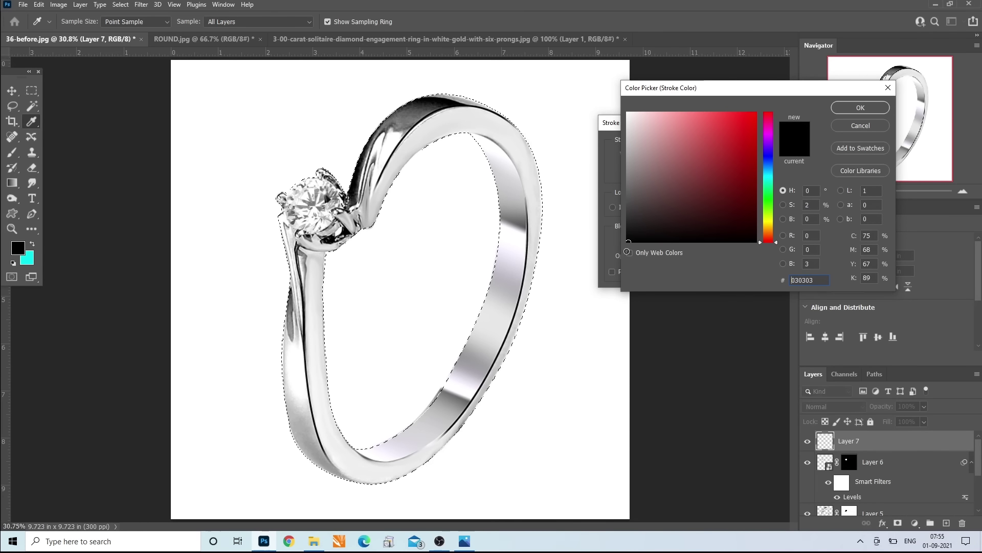
pyautogui.click(834, 109)
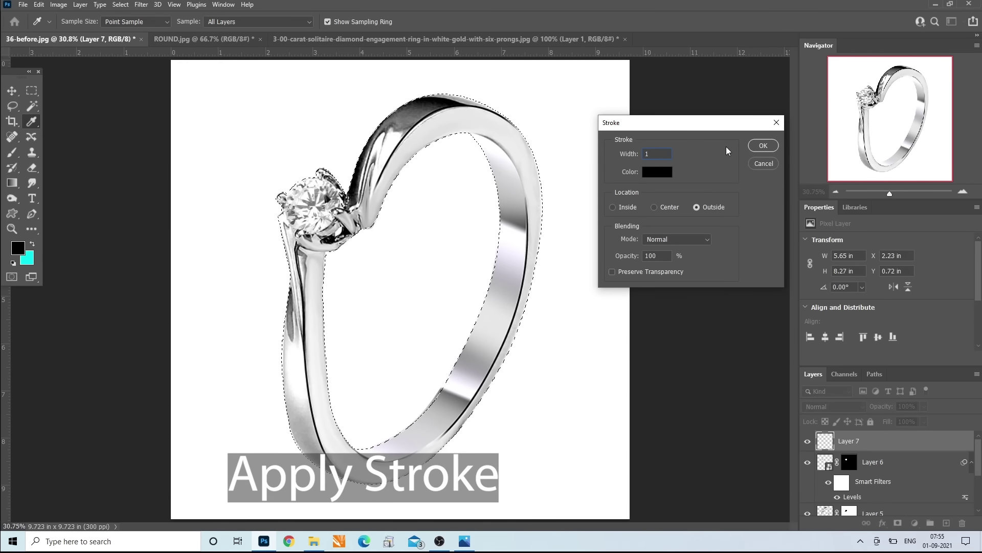
pyautogui.click(759, 144)
pyautogui.press('z')
pyautogui.hotkey('ctrl', 'd')
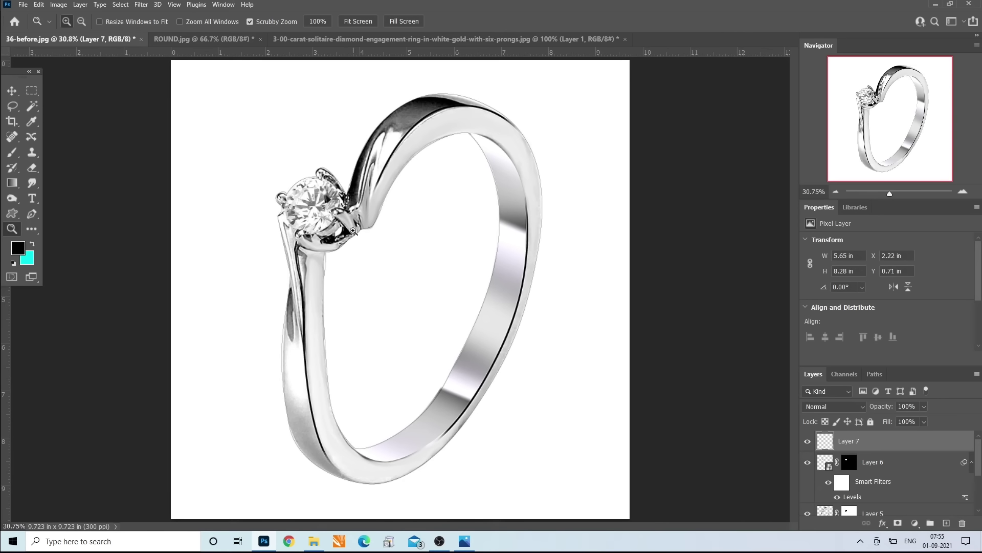
# Step: Erase the outline stroke around the diamond and its prongs with a 200 px eraser
pyautogui.click(32, 168)
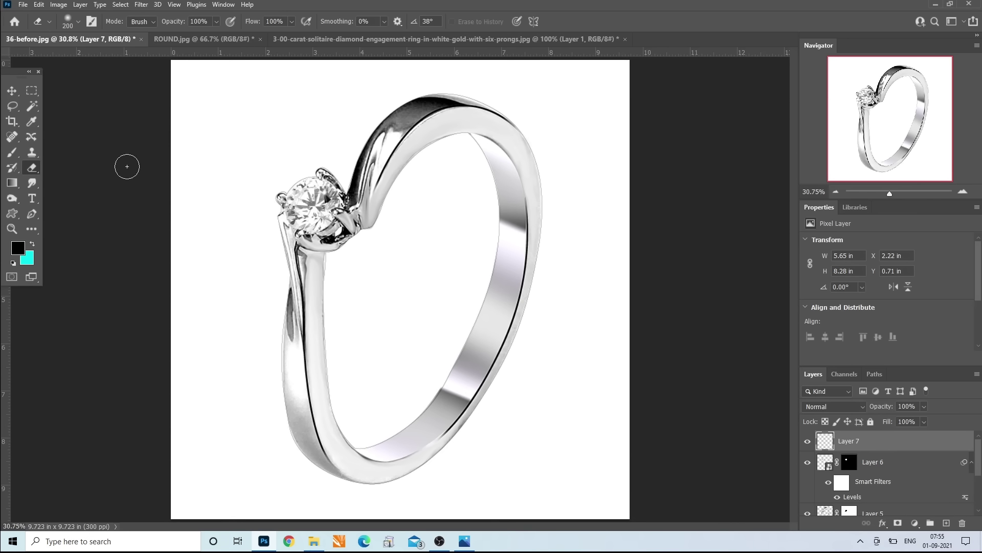
pyautogui.moveTo(280, 181); pyautogui.dragTo(308, 176)
pyautogui.click(12, 229)
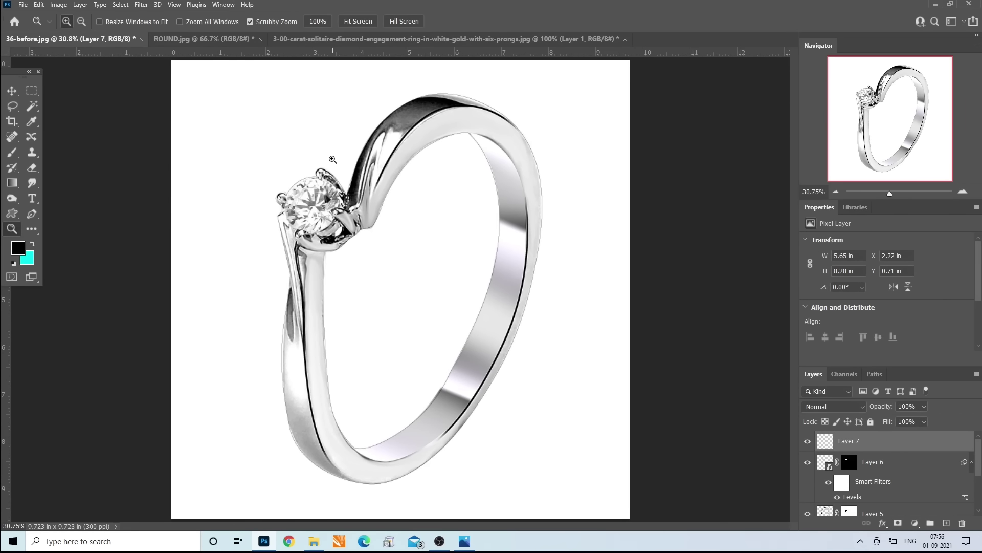
pyautogui.keyDown('alt'); pyautogui.click(127, 222); pyautogui.keyUp('alt')
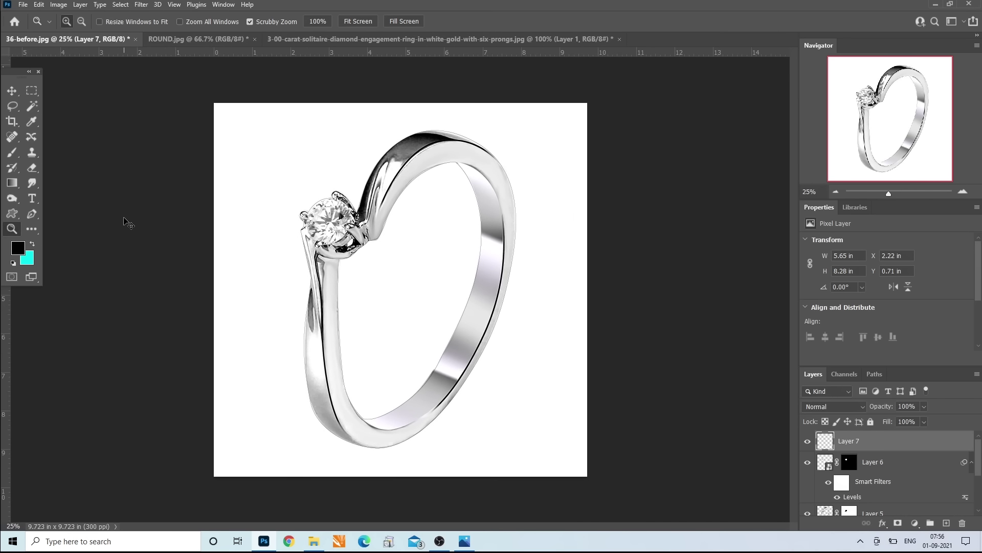
pyautogui.keyDown('alt'); pyautogui.click(127, 222); pyautogui.keyUp('alt')
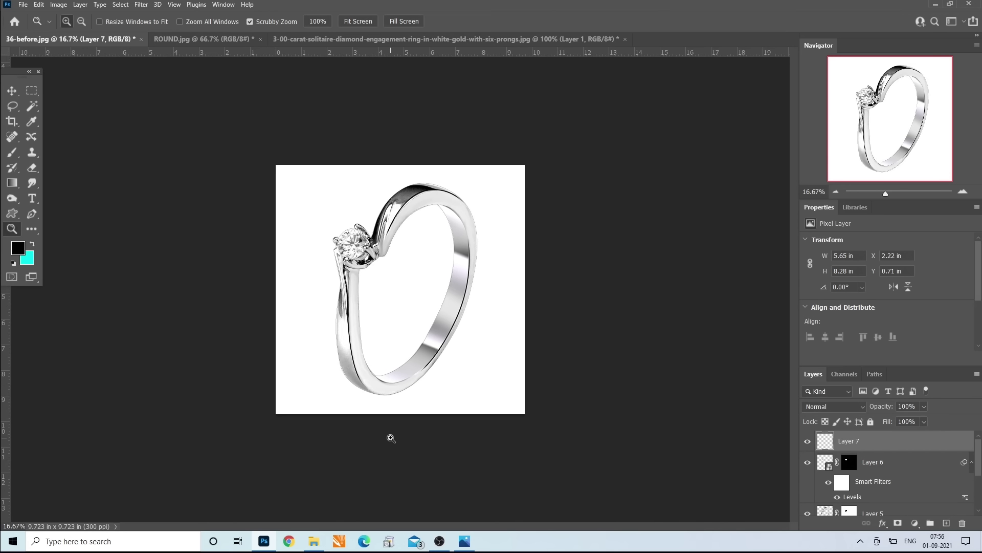
# Step: Add a new layer directly above the white Layer 2 and lower the brush hardness for soft edges
pyautogui.scroll(-3, 888, 471)
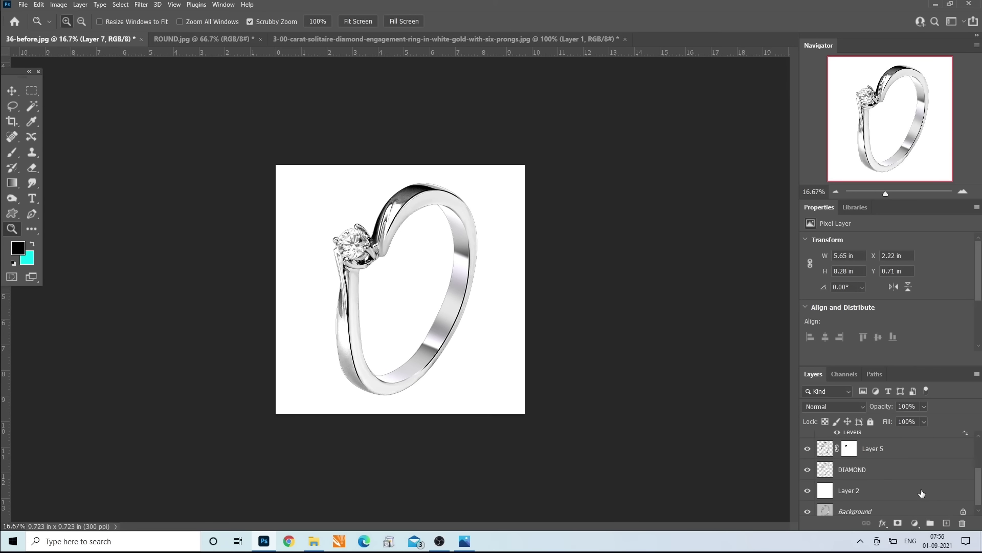
pyautogui.click(922, 493)
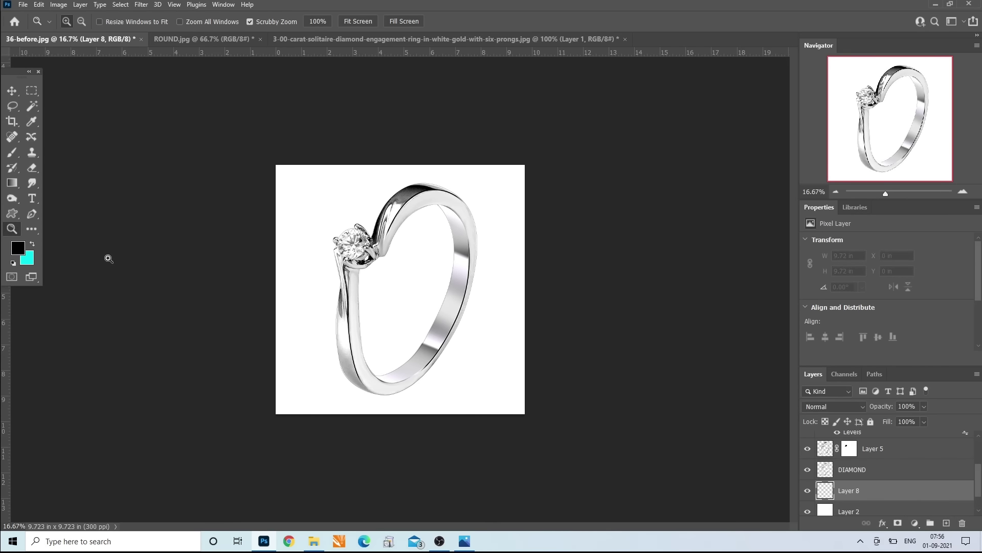
pyautogui.click(13, 154)
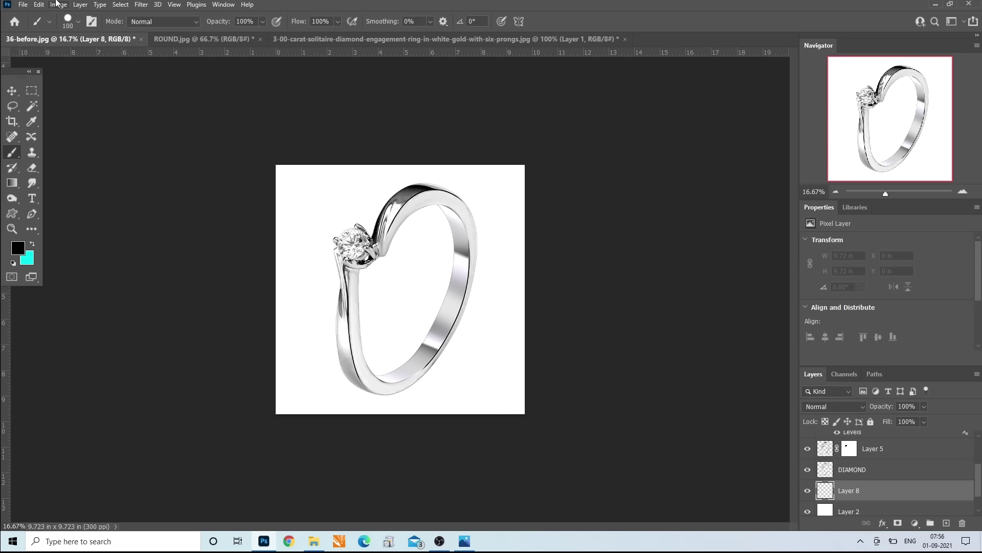
pyautogui.click(50, 21)
pyautogui.click(51, 22)
pyautogui.click(78, 23)
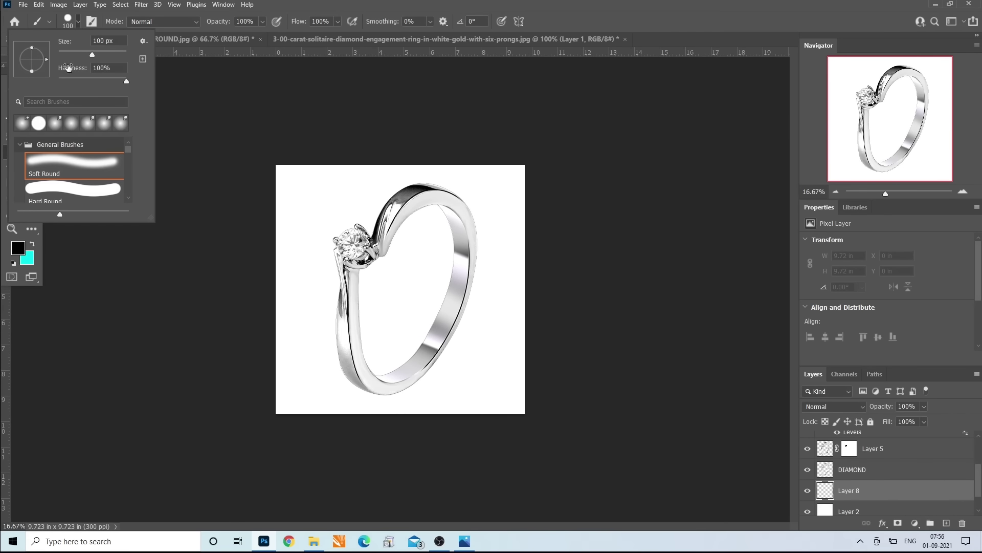
pyautogui.moveTo(63, 78); pyautogui.dragTo(54, 73)
pyautogui.click(590, 14)
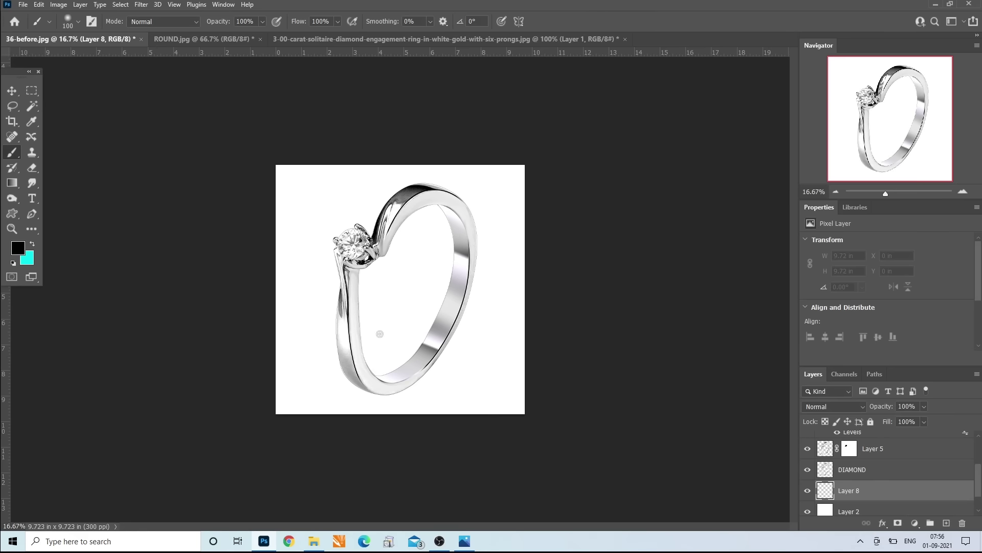
# Step: Paint a wide soft black shadow behind the bottom of the ring with the brush enlarged to 600 px
pyautogui.press(']')
pyautogui.press(']')
pyautogui.press(']')
pyautogui.press(']')
pyautogui.press(']')
pyautogui.press(']')
pyautogui.press(']')
pyautogui.press(']')
pyautogui.moveTo(347, 379)
pyautogui.mouseDown()
pyautogui.moveTo(427, 378)
pyautogui.moveTo(353, 383)
pyautogui.mouseUp()
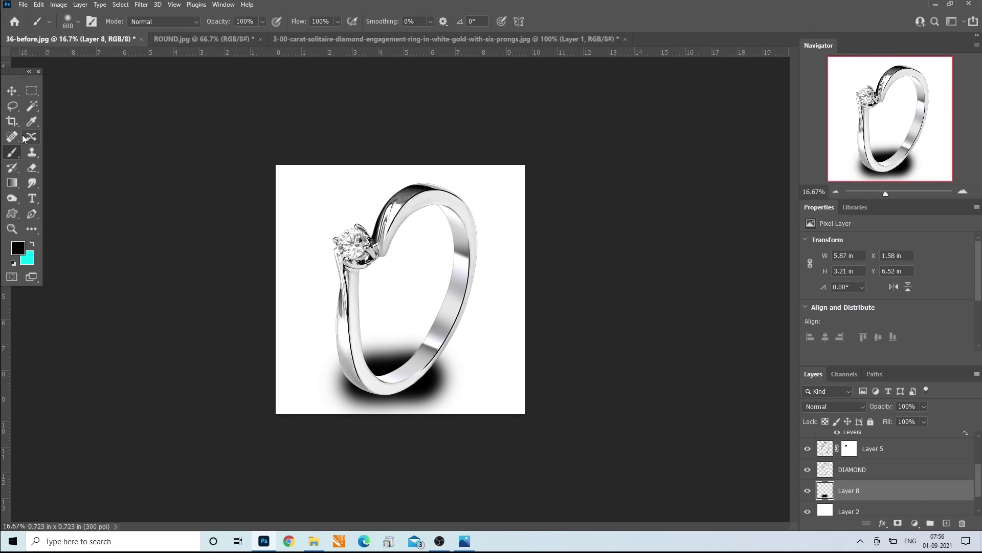
# Step: Erase most of the black shadow with a soft 700 px eraser, leaving a thin faint strip beneath the ring's base
pyautogui.click(31, 168)
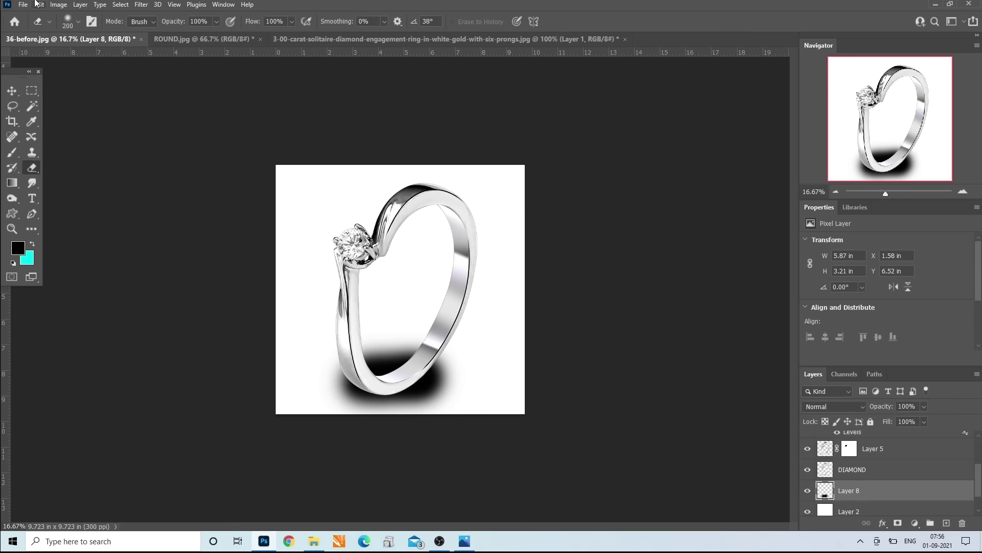
pyautogui.click(75, 20)
pyautogui.click(75, 20)
pyautogui.press(']')
pyautogui.press(']')
pyautogui.press(']')
pyautogui.press(']')
pyautogui.press(']')
pyautogui.press(']')
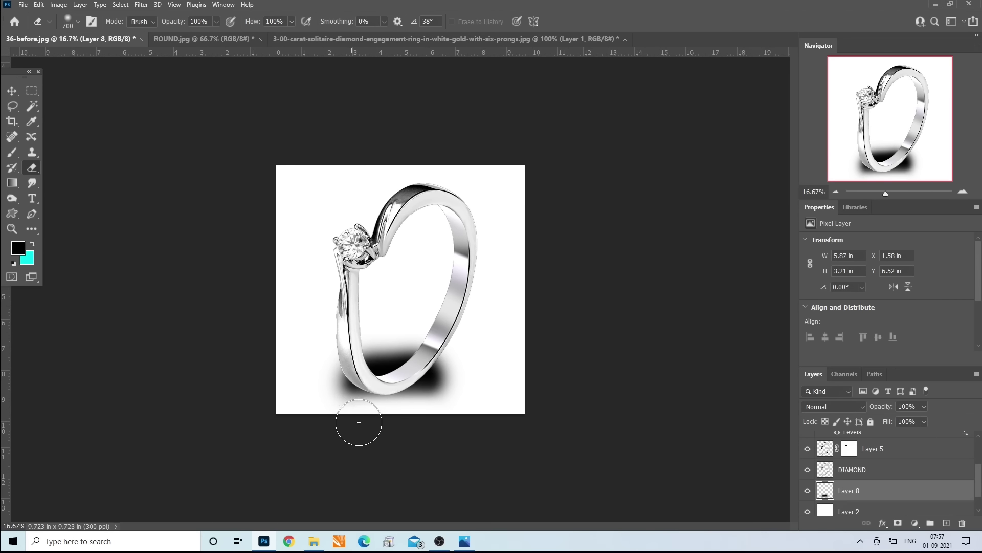
pyautogui.moveTo(345, 334)
pyautogui.mouseDown()
pyautogui.moveTo(417, 333)
pyautogui.moveTo(377, 344)
pyautogui.moveTo(385, 355)
pyautogui.moveTo(416, 333)
pyautogui.moveTo(471, 351)
pyautogui.moveTo(416, 333)
pyautogui.moveTo(473, 368)
pyautogui.moveTo(409, 353)
pyautogui.moveTo(438, 340)
pyautogui.moveTo(450, 351)
pyautogui.moveTo(320, 358)
pyautogui.moveTo(383, 339)
pyautogui.moveTo(324, 358)
pyautogui.moveTo(352, 359)
pyautogui.moveTo(323, 354)
pyautogui.moveTo(381, 357)
pyautogui.moveTo(320, 351)
pyautogui.moveTo(385, 351)
pyautogui.mouseUp()
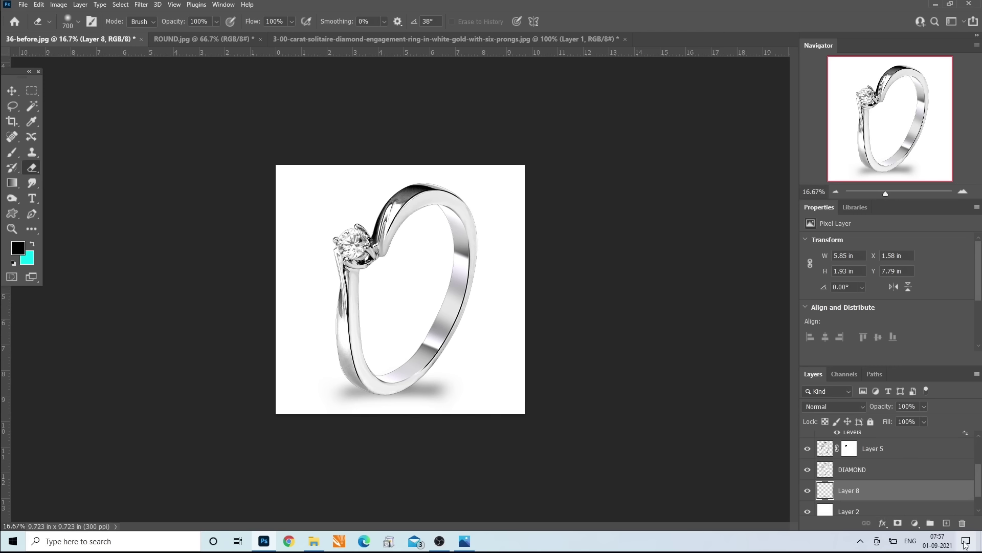
# Step: Add another layer above the shadow and paint a smaller dark contact shadow under the ring's base with a 250 px brush
pyautogui.click(947, 523)
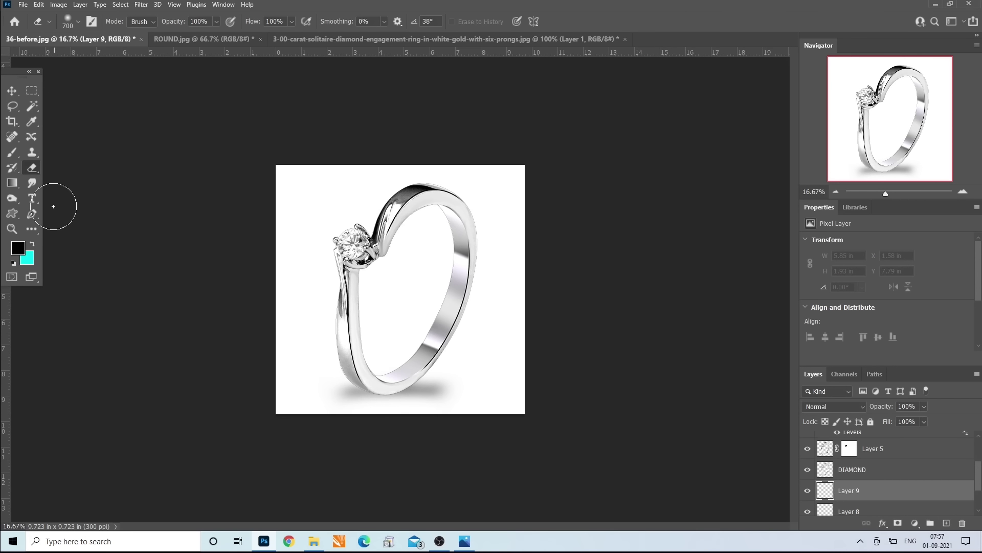
pyautogui.click(12, 151)
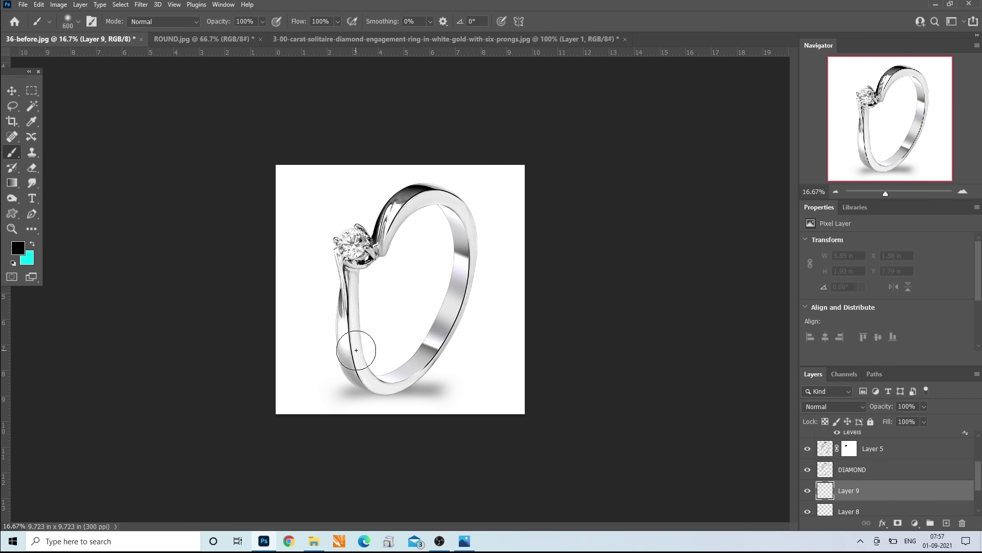
pyautogui.press('[')
pyautogui.press('[')
pyautogui.press('[')
pyautogui.press('[')
pyautogui.moveTo(359, 353)
pyautogui.mouseDown()
pyautogui.moveTo(382, 385)
pyautogui.moveTo(401, 385)
pyautogui.moveTo(366, 387)
pyautogui.moveTo(409, 388)
pyautogui.moveTo(391, 377)
pyautogui.mouseUp()
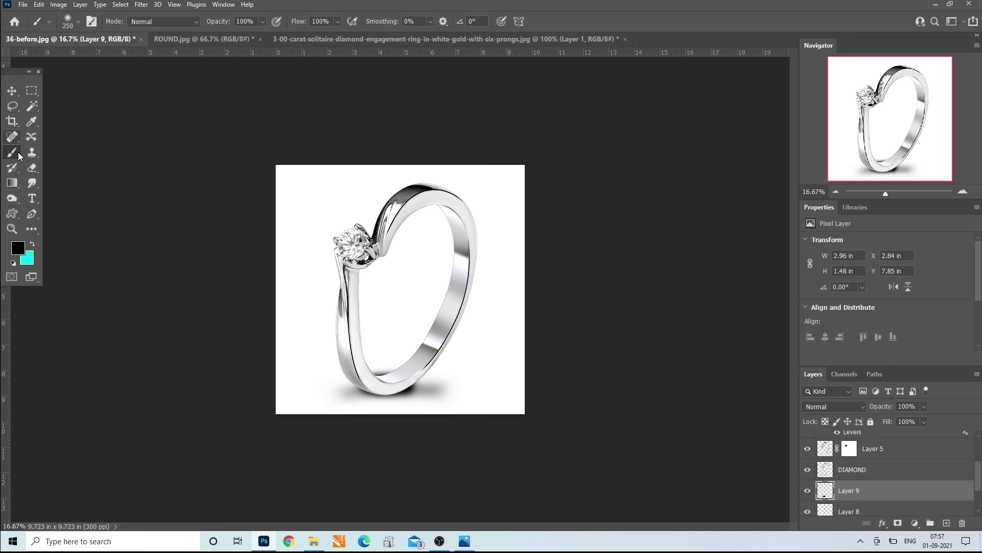
# Step: Trim the contact shadow inside and below the ring's base with a soft 300 px eraser
pyautogui.click(31, 172)
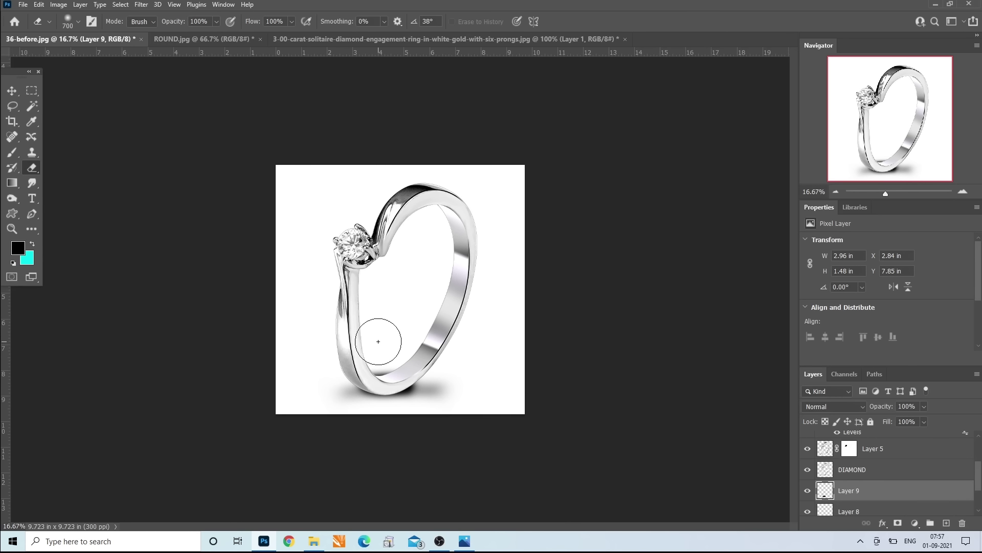
pyautogui.press('[')
pyautogui.press('[')
pyautogui.press('[')
pyautogui.press('[')
pyautogui.moveTo(367, 365)
pyautogui.mouseDown()
pyautogui.moveTo(412, 370)
pyautogui.moveTo(398, 371)
pyautogui.moveTo(432, 383)
pyautogui.moveTo(351, 382)
pyautogui.moveTo(418, 383)
pyautogui.mouseUp()
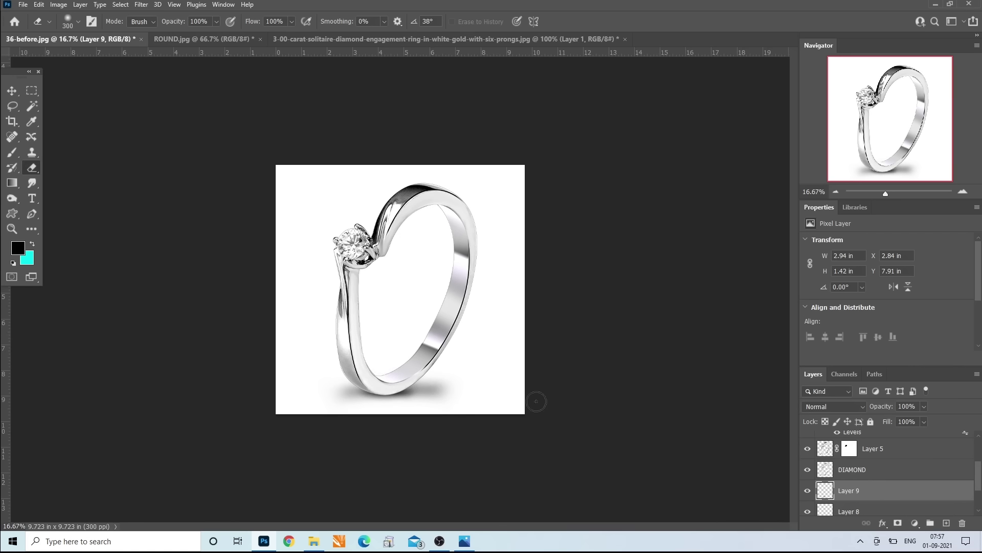
pyautogui.moveTo(446, 414)
pyautogui.mouseDown()
pyautogui.moveTo(404, 410)
pyautogui.moveTo(425, 404)
pyautogui.moveTo(418, 382)
pyautogui.mouseUp()
# Step: With the Background layer selected, extend the canvas width by a relative 9.723 inches, anchored middle-right so the space is added on the left
pyautogui.scroll(-2, 844, 487)
pyautogui.click(855, 504)
pyautogui.click(58, 4)
pyautogui.click(72, 94)
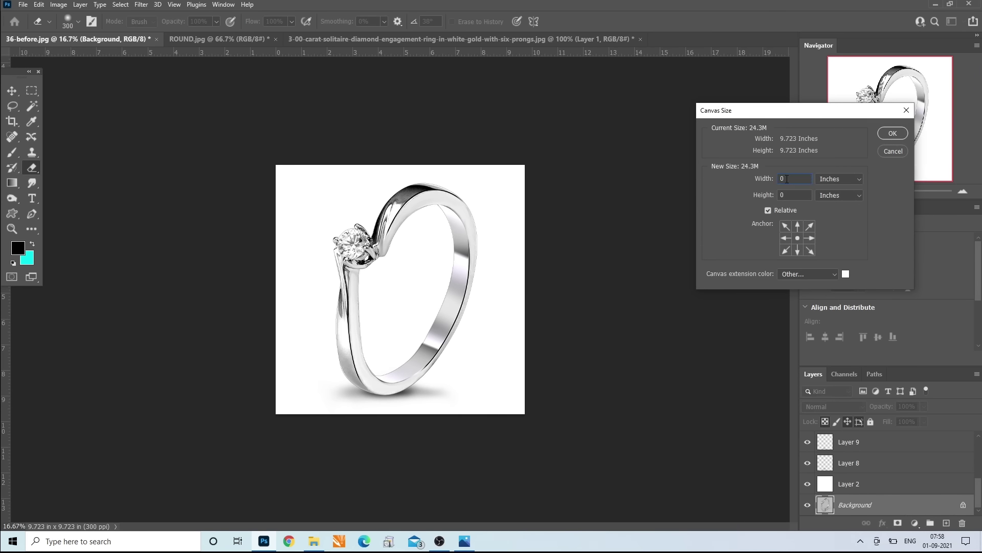
pyautogui.write('9.723')
pyautogui.click(809, 237)
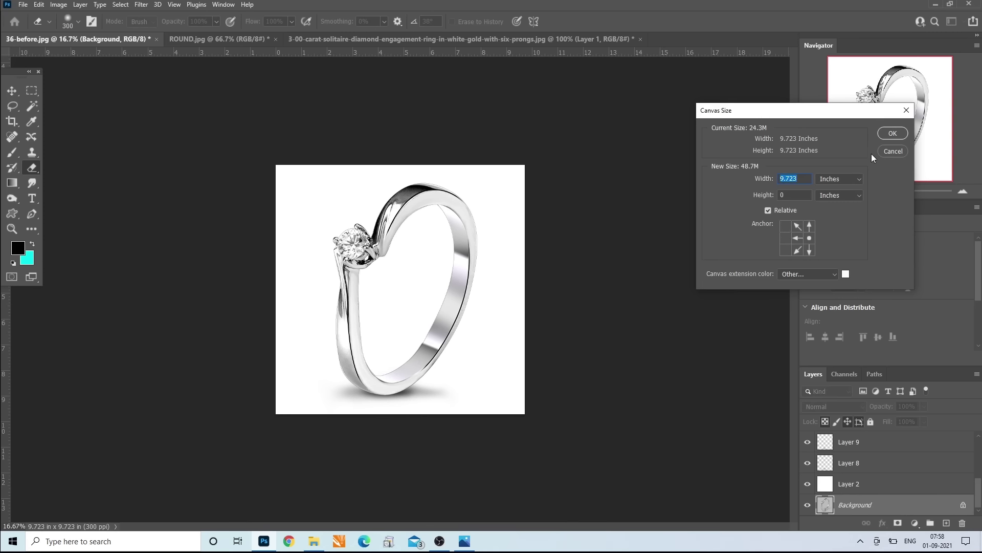
pyautogui.click(882, 136)
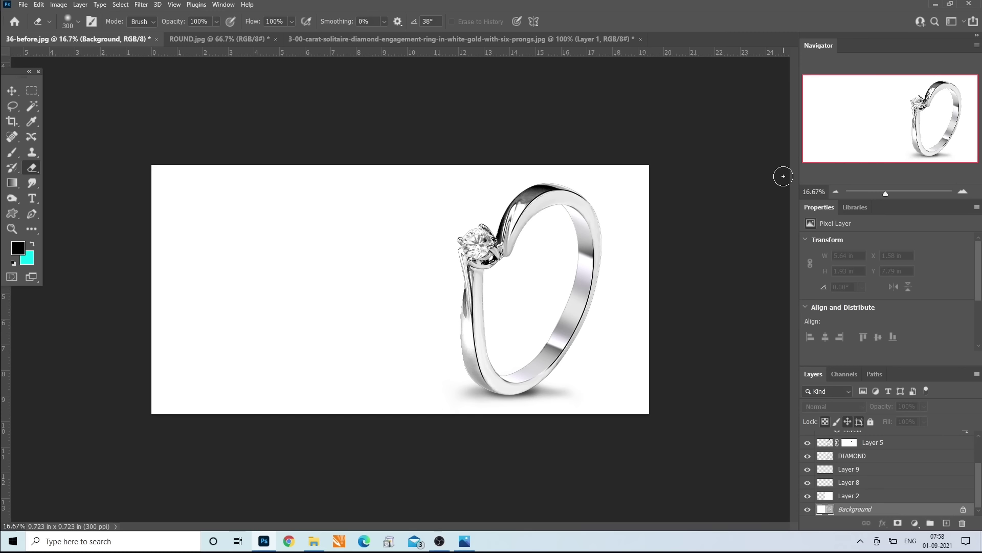
# Step: Convert the Background into a regular layer and move the original photo into the canvas's blank left half, beside the retouched ring
pyautogui.doubleClick(871, 509)
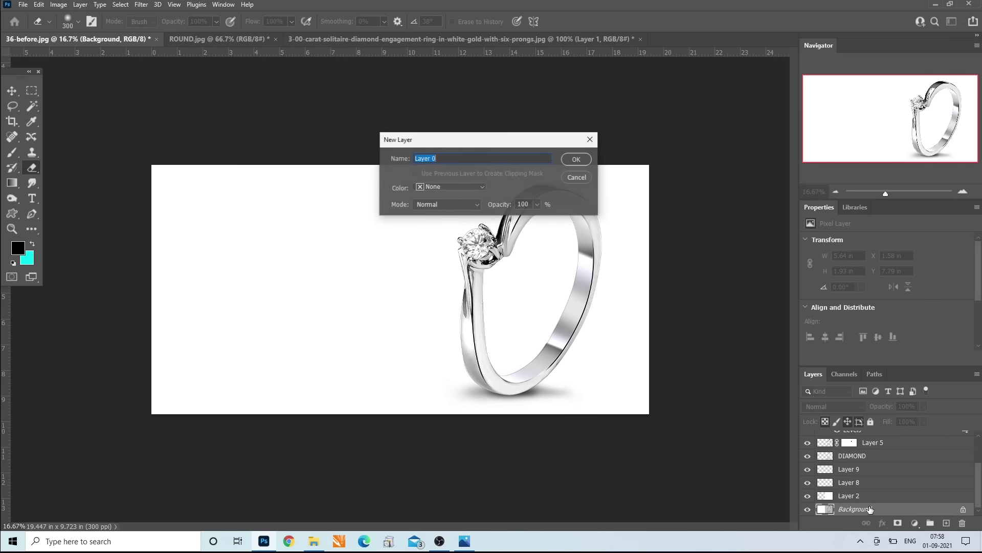
pyautogui.click(576, 160)
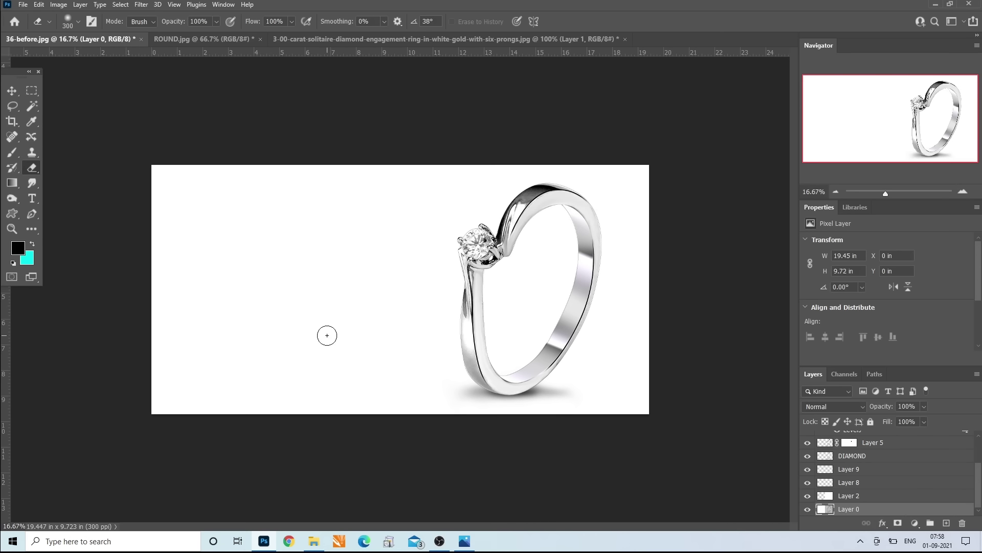
pyautogui.press('v')
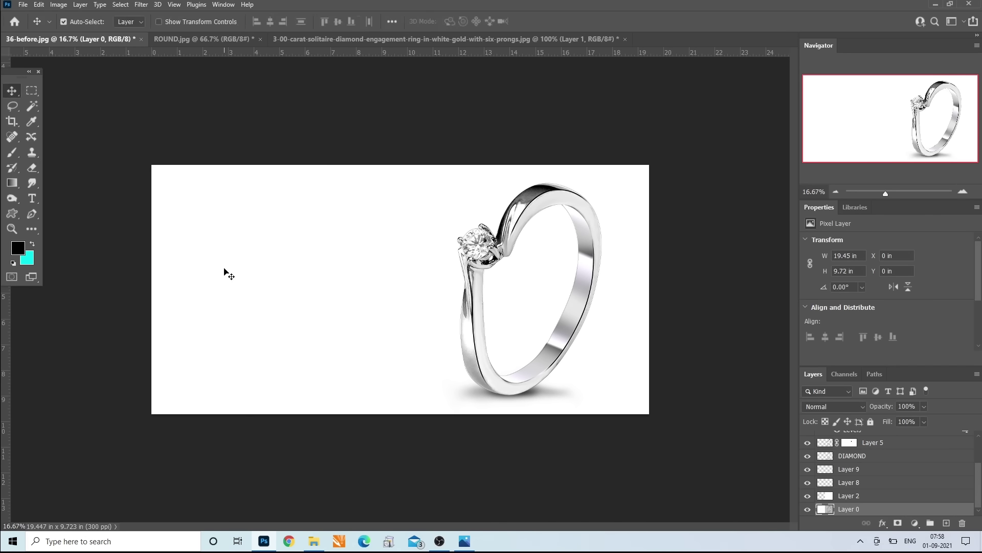
pyautogui.moveTo(243, 295)
pyautogui.mouseDown()
pyautogui.moveTo(154, 297)
pyautogui.moveTo(100, 281)
pyautogui.moveTo(7, 291)
pyautogui.mouseUp()
pyautogui.moveTo(285, 297); pyautogui.dragTo(214, 296)
pyautogui.moveTo(318, 288); pyautogui.dragTo(197, 292)
pyautogui.moveTo(272, 293); pyautogui.dragTo(242, 298)
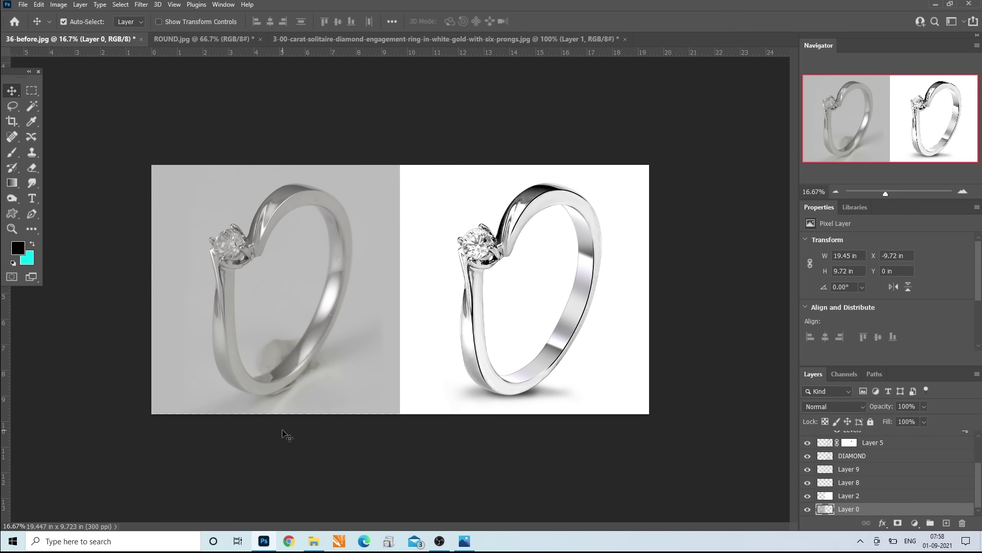